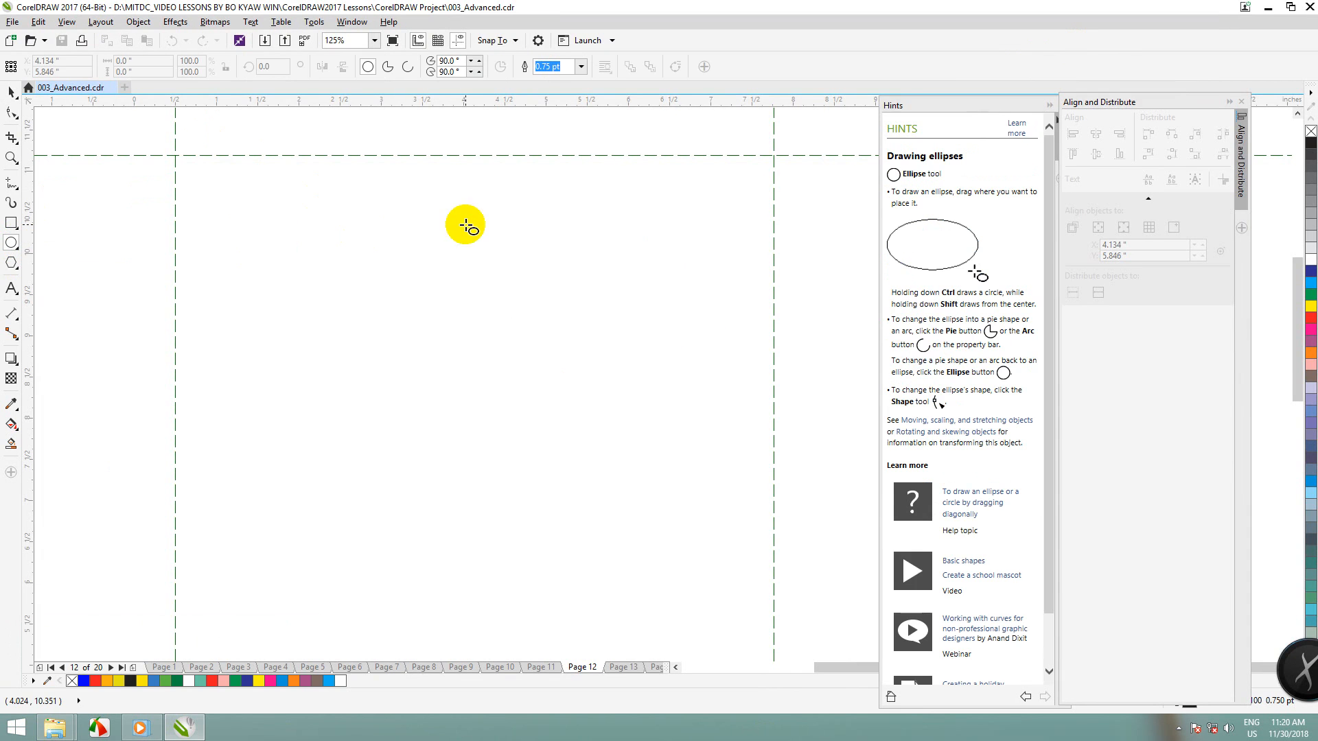
Step: Draw a circle about 2.35 inches in diameter and apply an elliptical fountain fill to it
{"action": "mouse_move", "coordinate": [426, 264]}
{"action": "left_mouse_down"}
{"action": "mouse_move", "coordinate": [476, 300]}
{"action": "mouse_move", "coordinate": [613, 458]}
{"action": "left_mouse_up"}
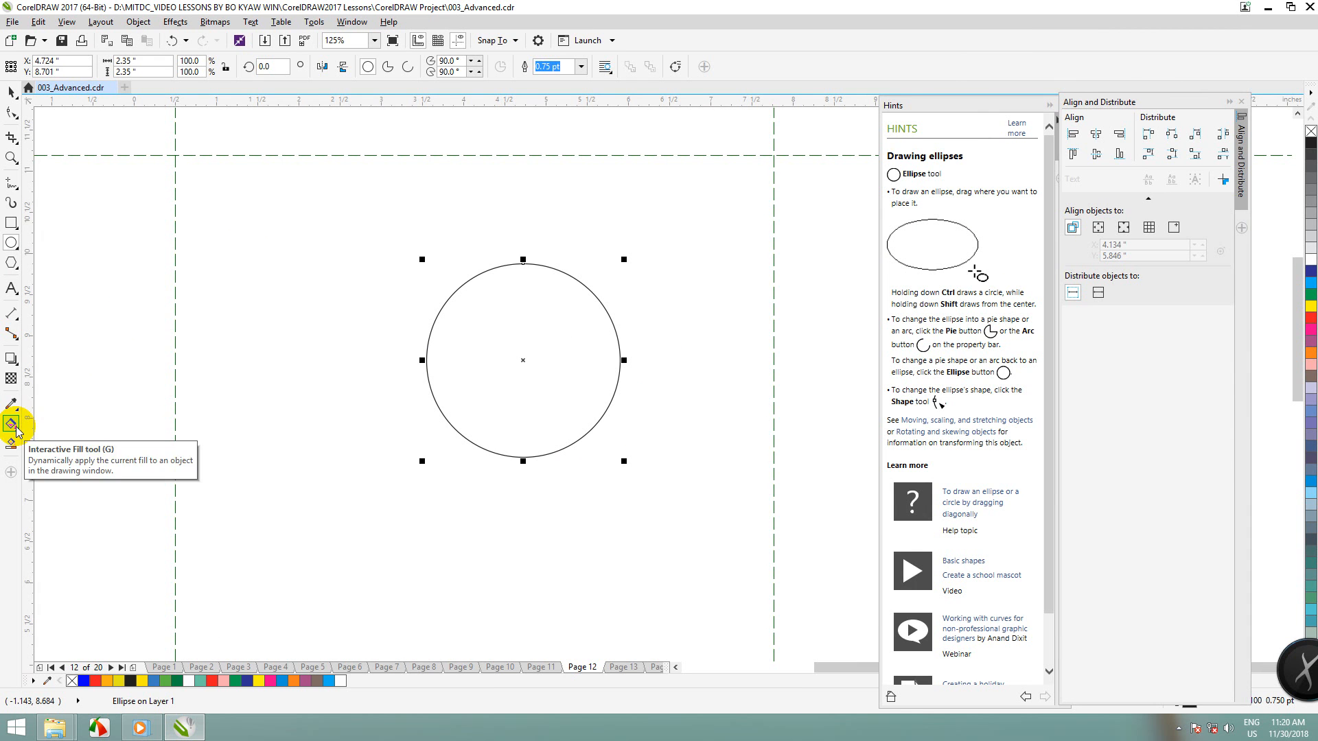
{"action": "left_click_drag", "start_coordinate": [14, 426], "coordinate": [55, 424]}
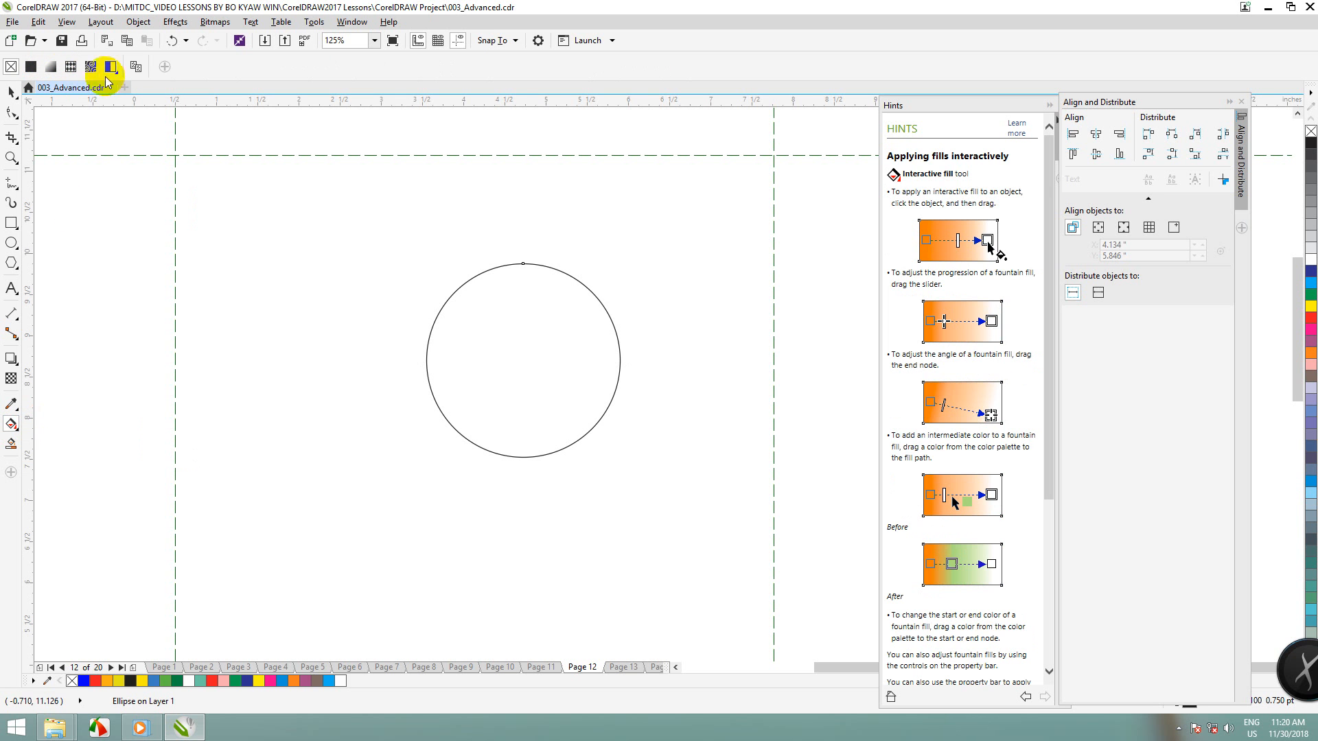
{"action": "left_click", "coordinate": [51, 67]}
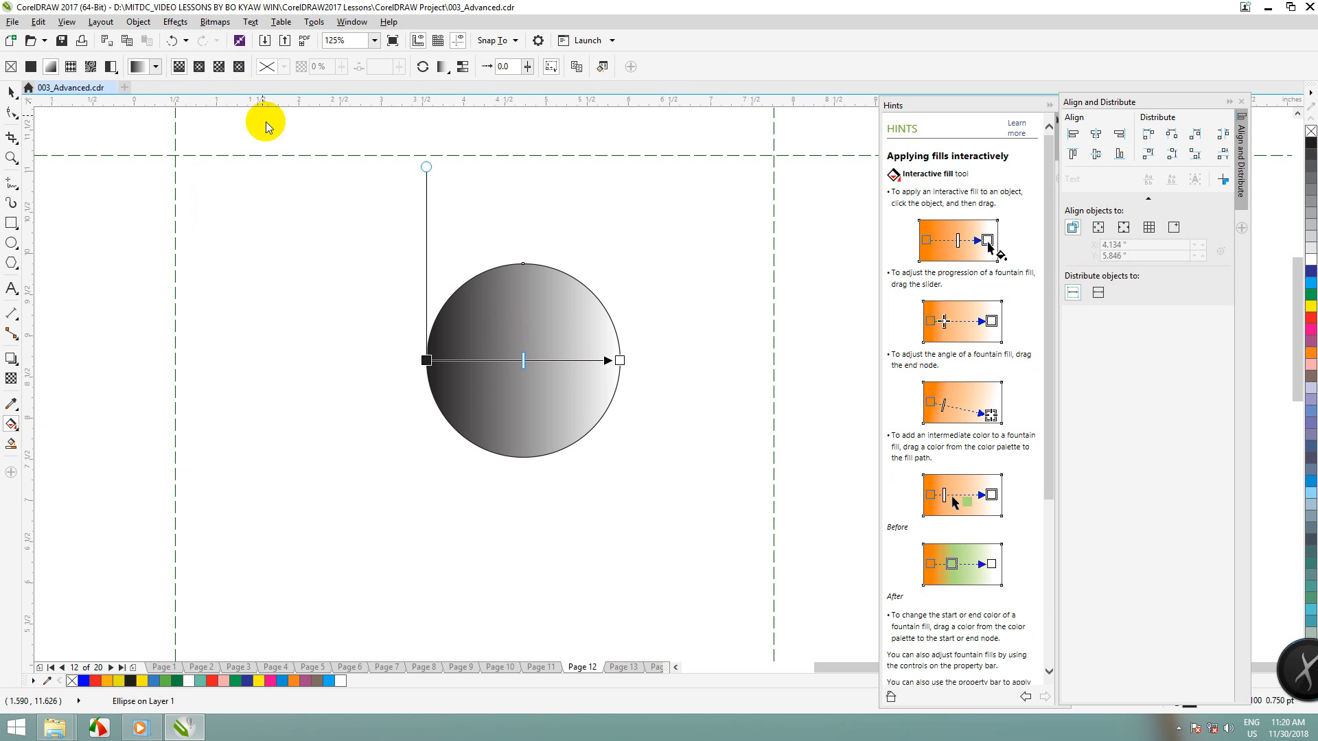
{"action": "left_click", "coordinate": [199, 68]}
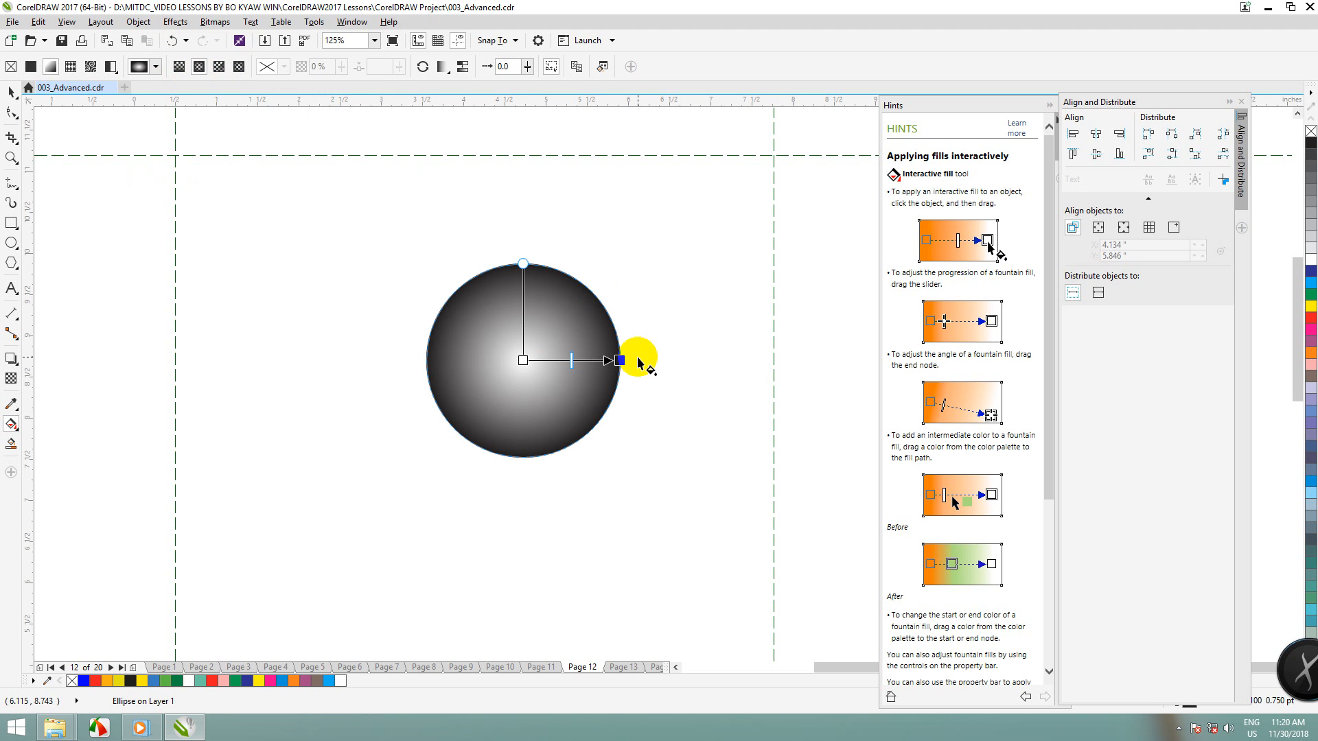
Step: Shift the fill's center toward the circle's upper left and its end node to the lower-right edge
{"action": "left_click", "coordinate": [524, 360]}
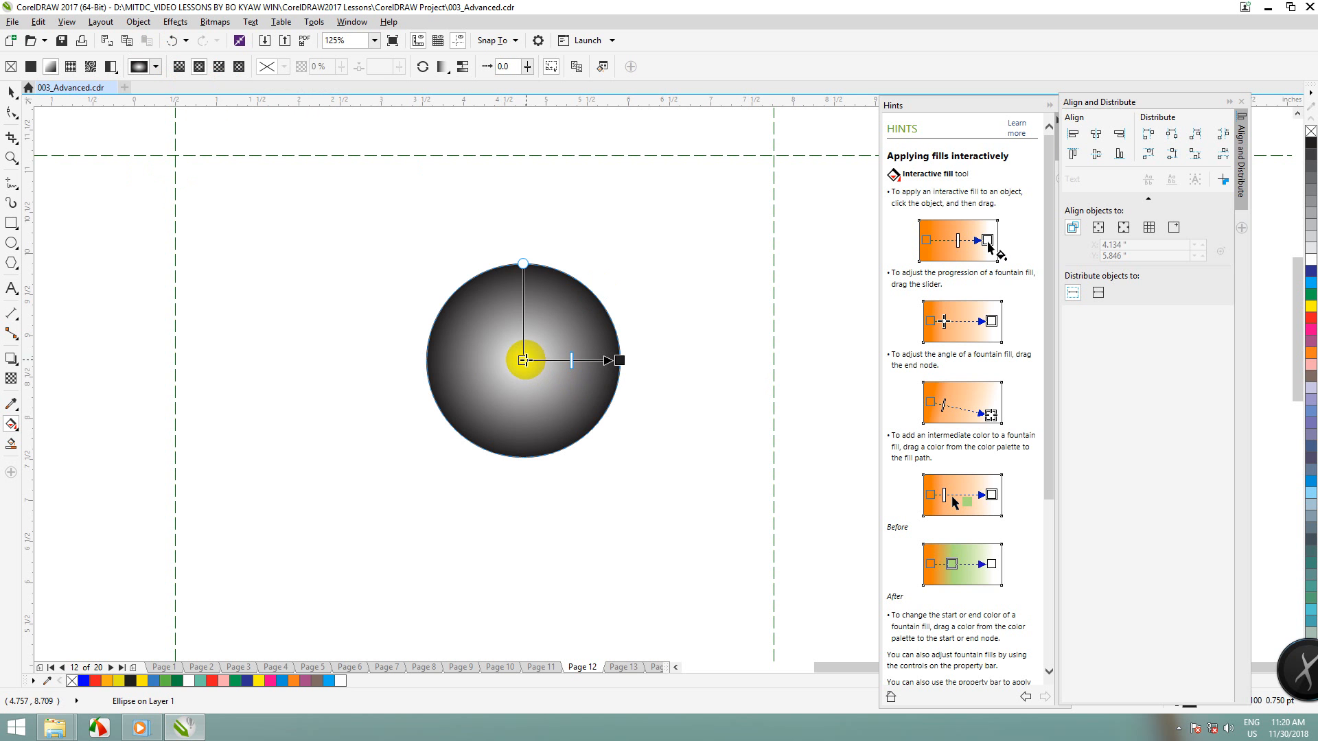
{"action": "left_click_drag", "start_coordinate": [524, 361], "coordinate": [482, 342]}
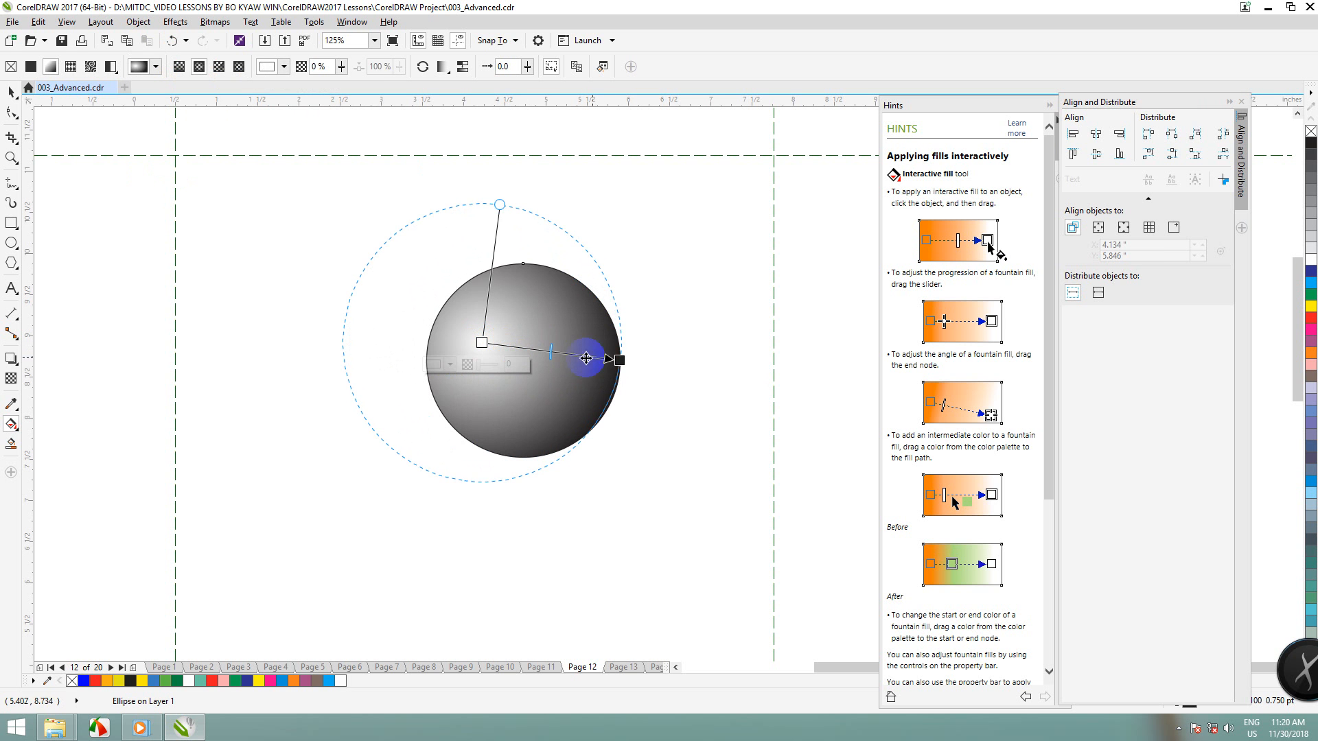
{"action": "mouse_move", "coordinate": [619, 360]}
{"action": "left_mouse_down"}
{"action": "mouse_move", "coordinate": [603, 373]}
{"action": "mouse_move", "coordinate": [607, 424]}
{"action": "left_mouse_up"}
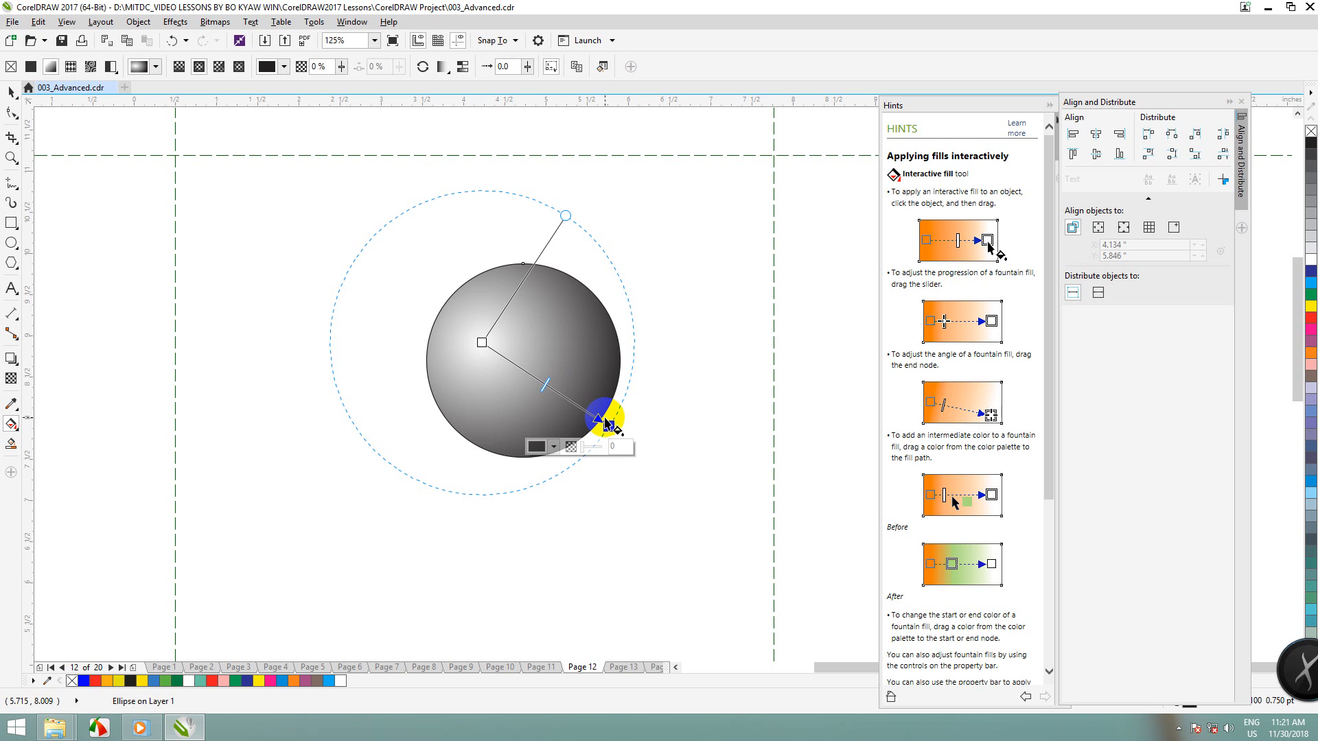
Step: Color the fountain fill yellow at its center node and orange at its end node
{"action": "left_click", "coordinate": [483, 342]}
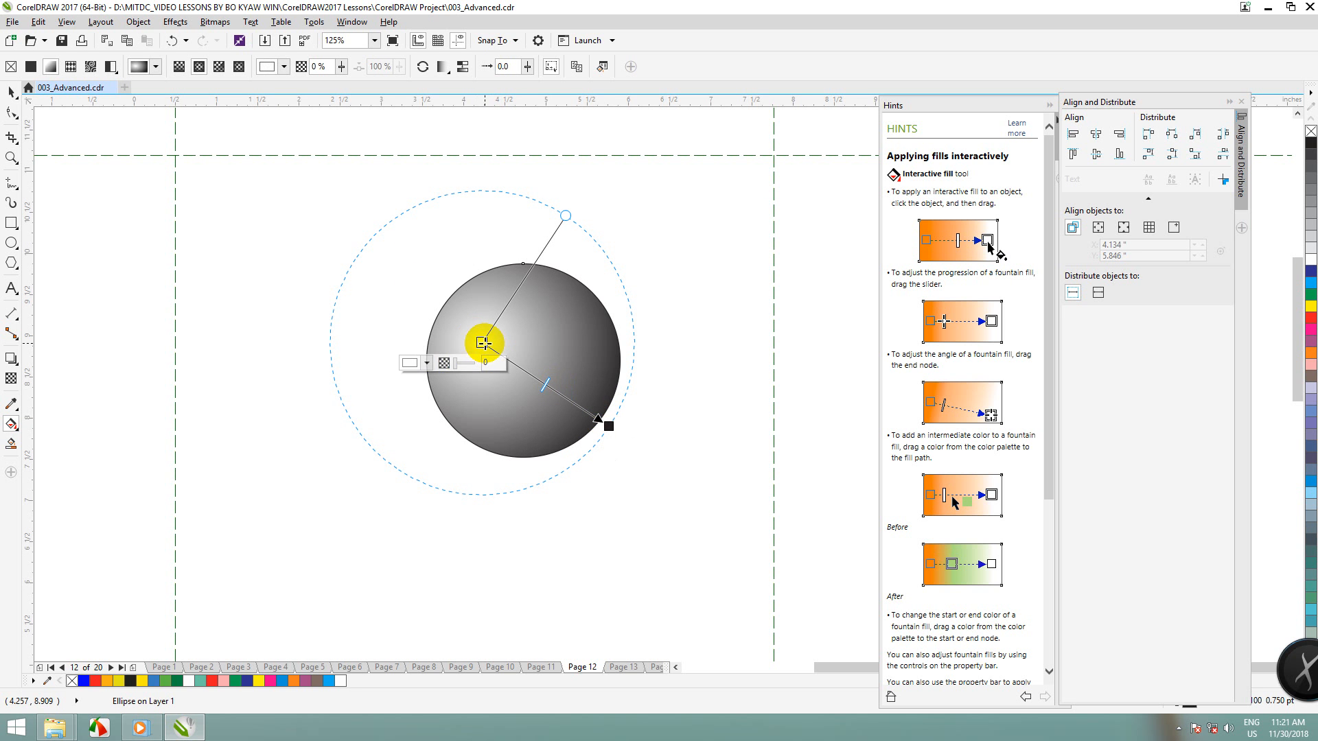
{"action": "left_click", "coordinate": [1310, 365]}
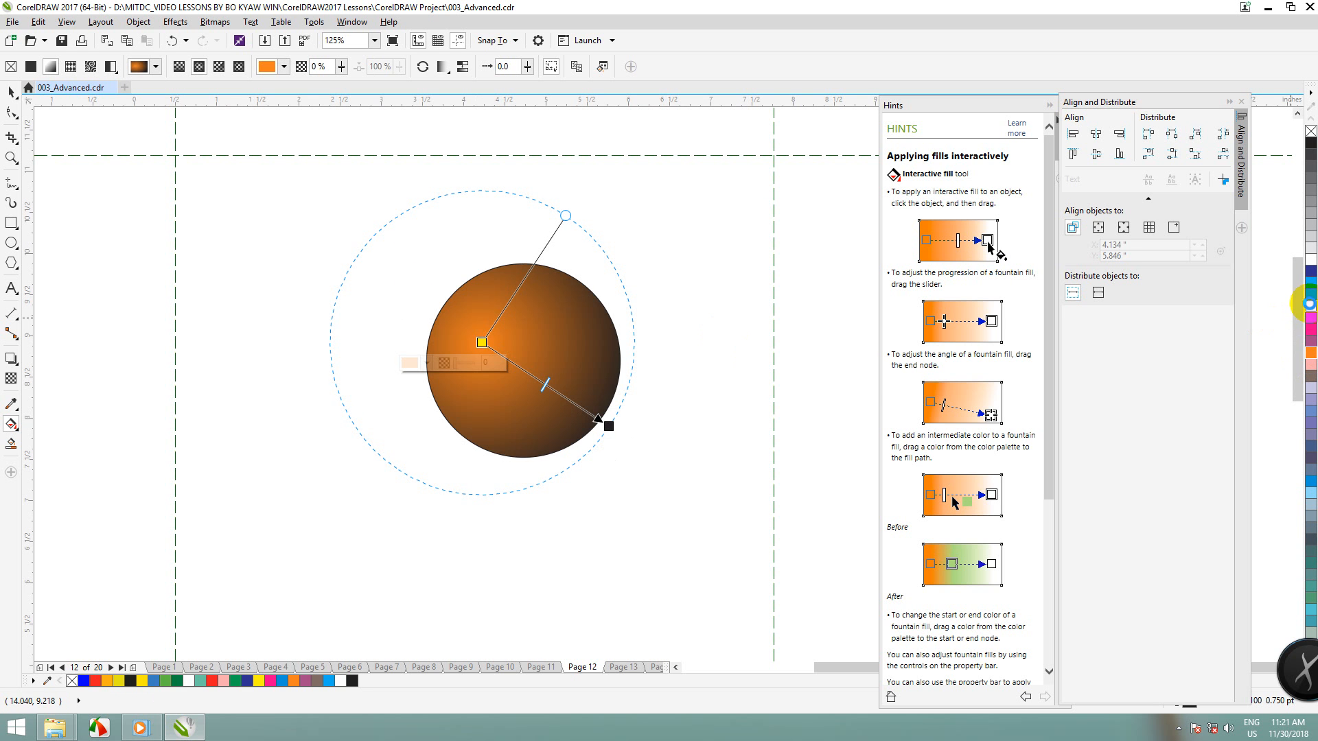
{"action": "left_click", "coordinate": [1310, 304]}
{"action": "left_click", "coordinate": [608, 424]}
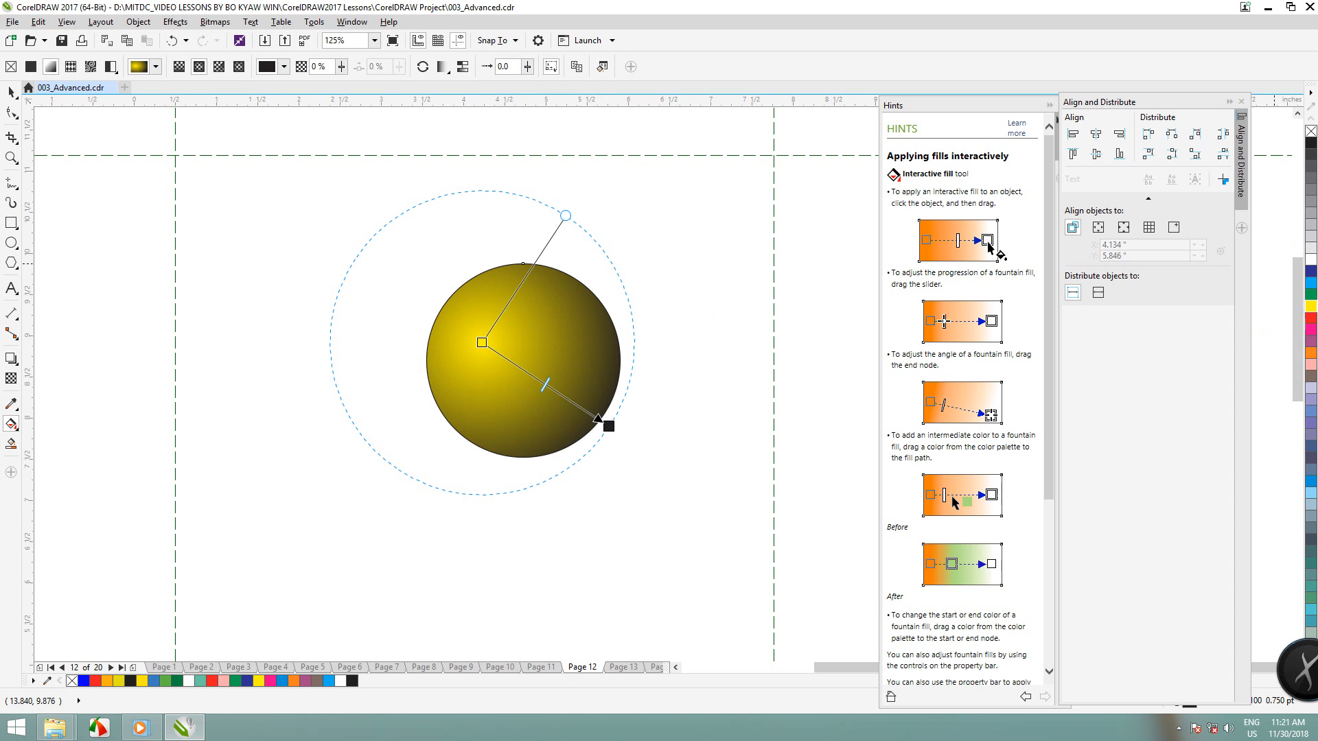
{"action": "left_click", "coordinate": [1309, 357]}
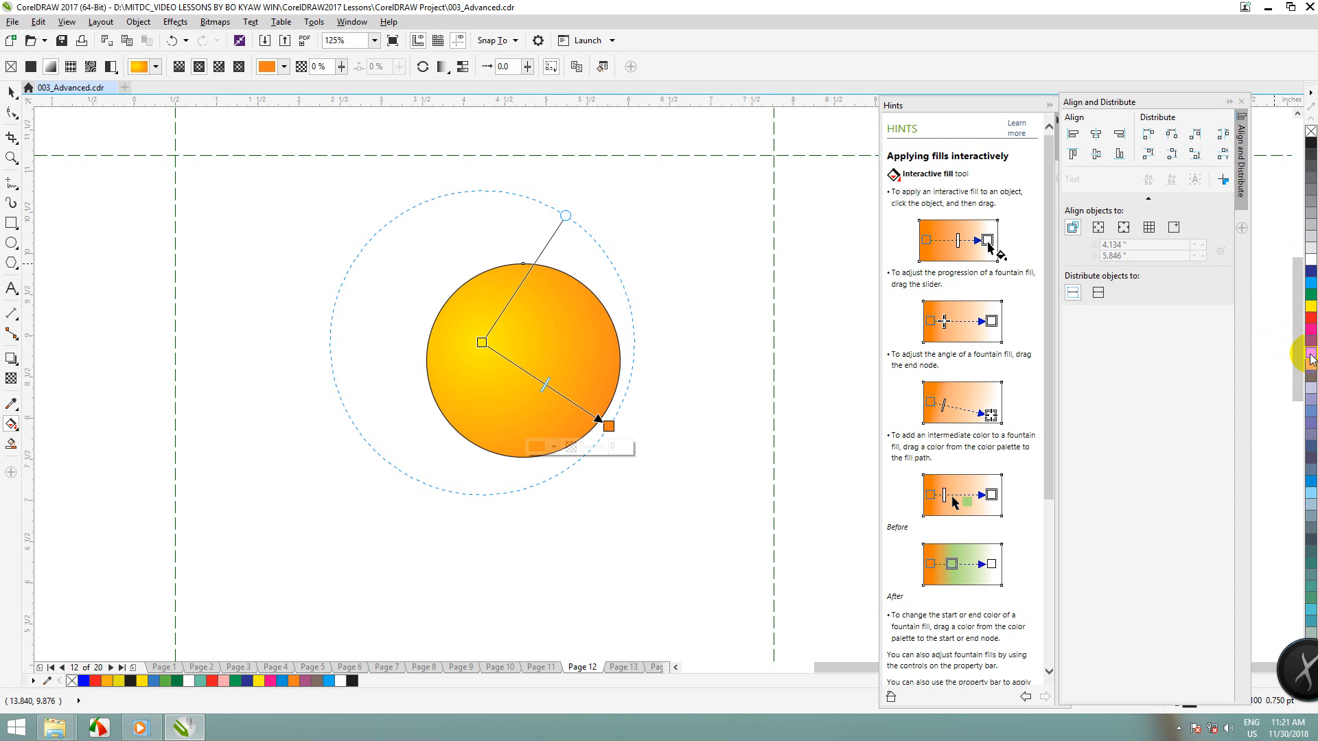
Step: Move the fill's midpoint closer to the yellow center and recolor the end node red
{"action": "mouse_move", "coordinate": [1310, 357]}
{"action": "left_mouse_down"}
{"action": "mouse_move", "coordinate": [659, 409]}
{"action": "mouse_move", "coordinate": [517, 391]}
{"action": "mouse_move", "coordinate": [547, 382]}
{"action": "mouse_move", "coordinate": [499, 352]}
{"action": "mouse_move", "coordinate": [514, 364]}
{"action": "left_mouse_up"}
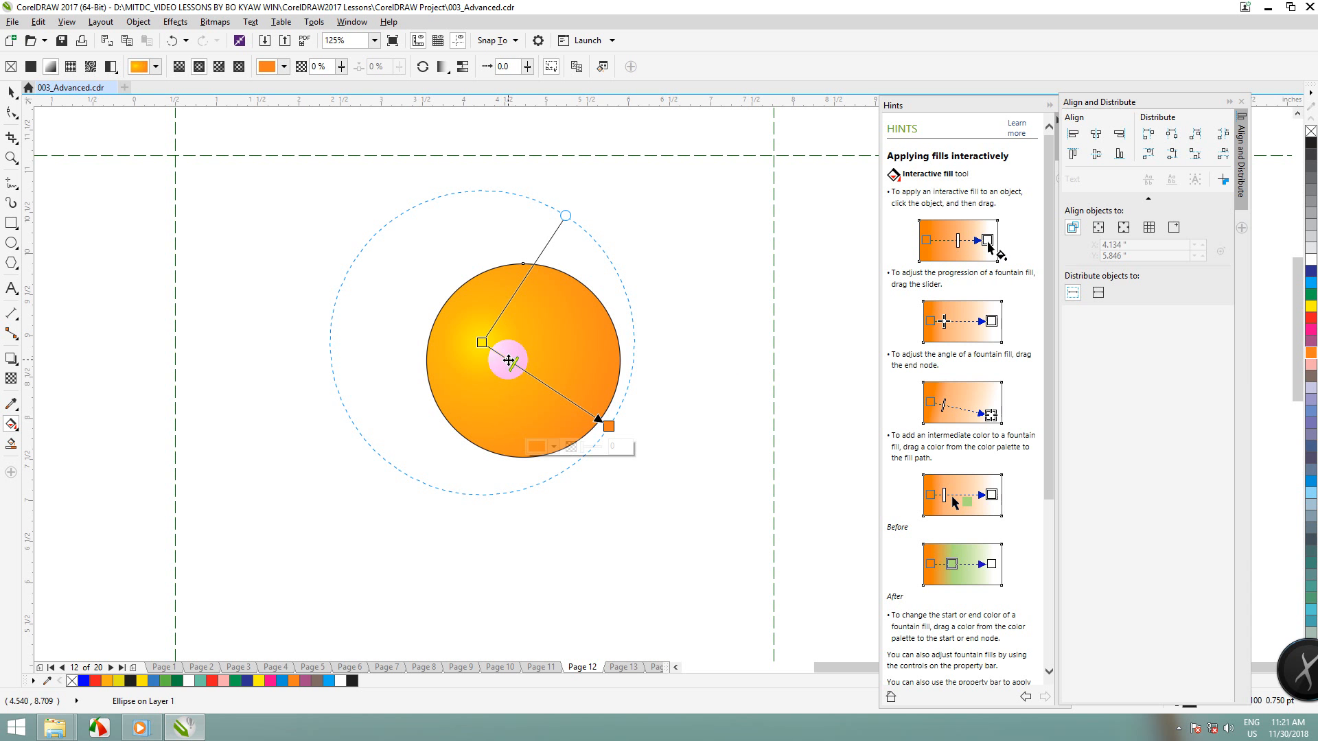
{"action": "left_click", "coordinate": [609, 426]}
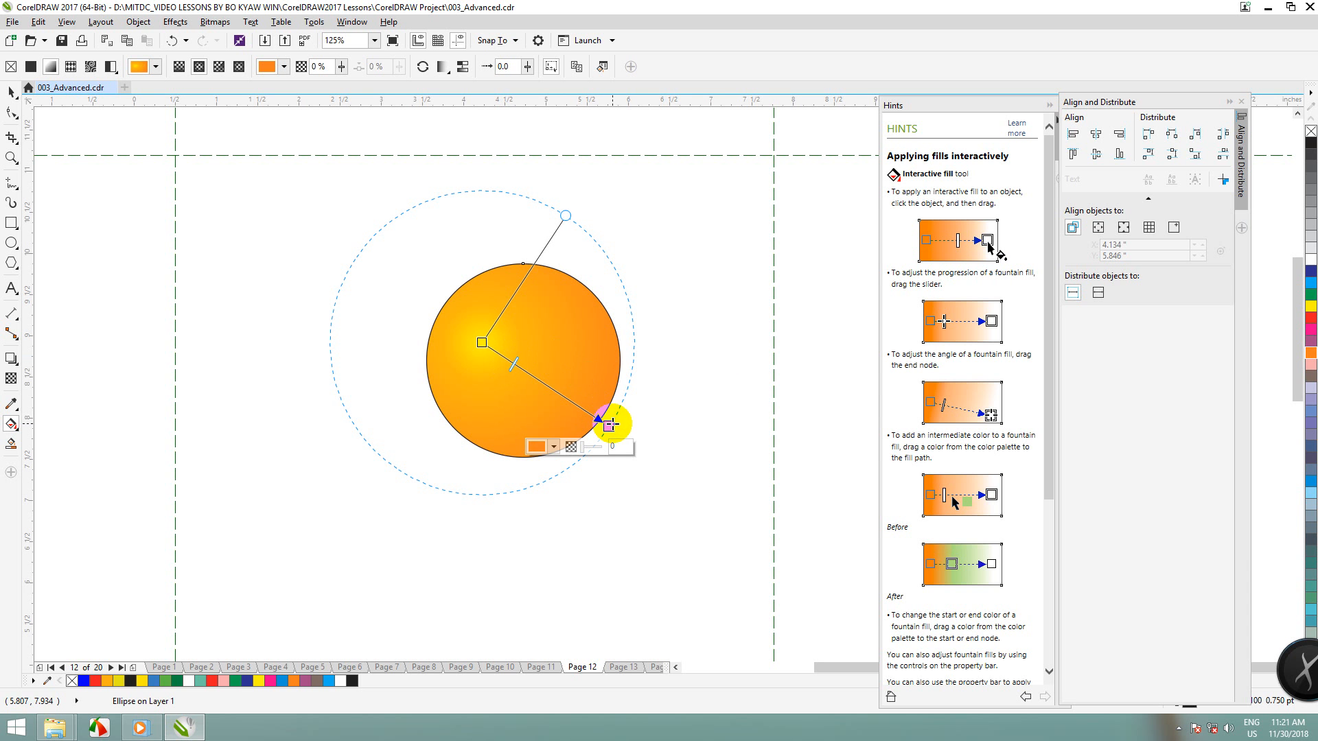
{"action": "left_click", "coordinate": [1306, 324]}
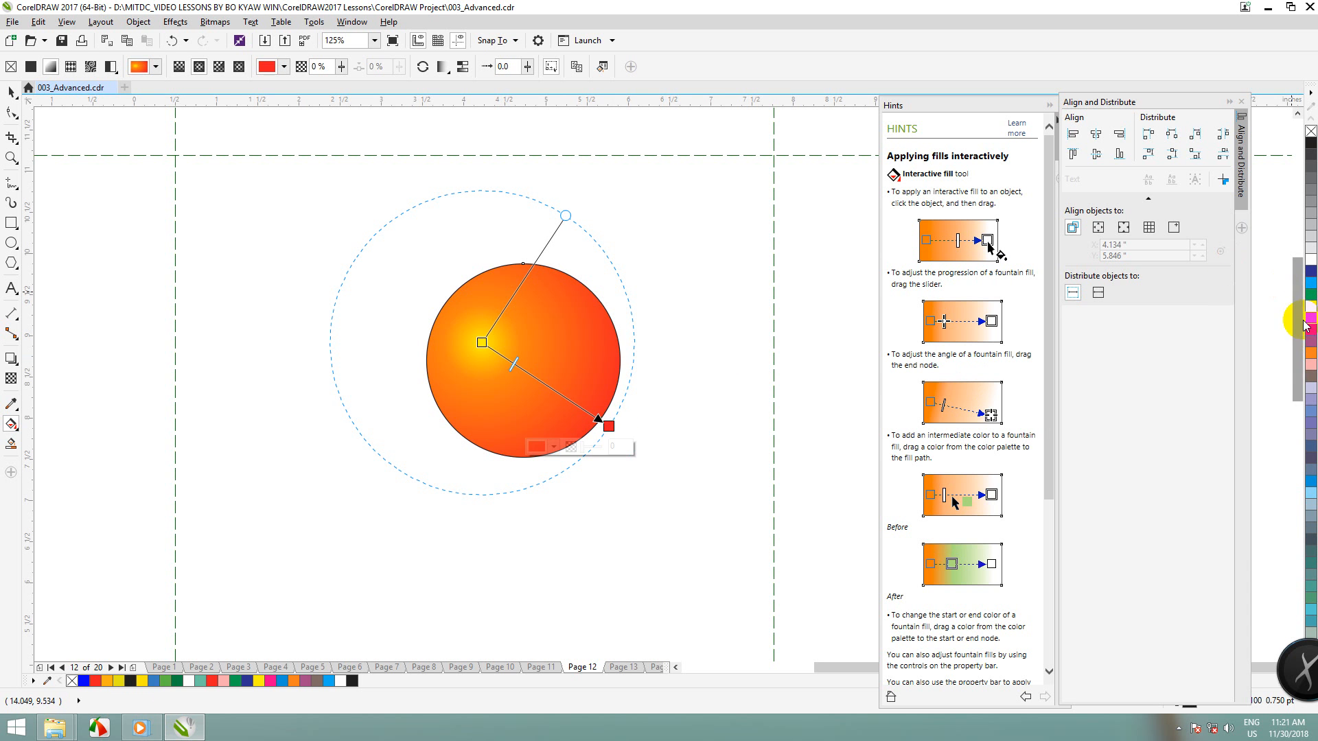
{"action": "left_click_drag", "start_coordinate": [1306, 323], "coordinate": [550, 352]}
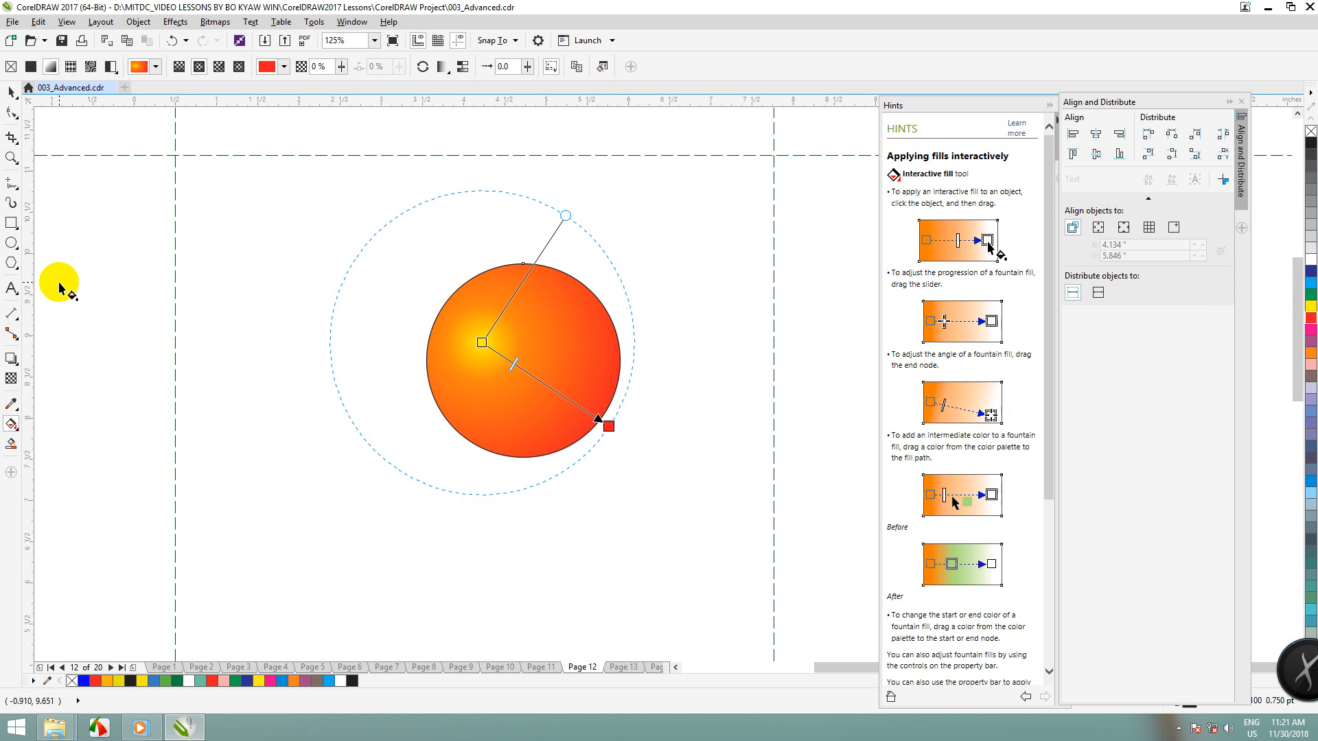
Step: Draw a circle about 1.2 inches wide at the upper left of the shaded sphere and fill it green
{"action": "left_click_drag", "start_coordinate": [11, 242], "coordinate": [45, 244]}
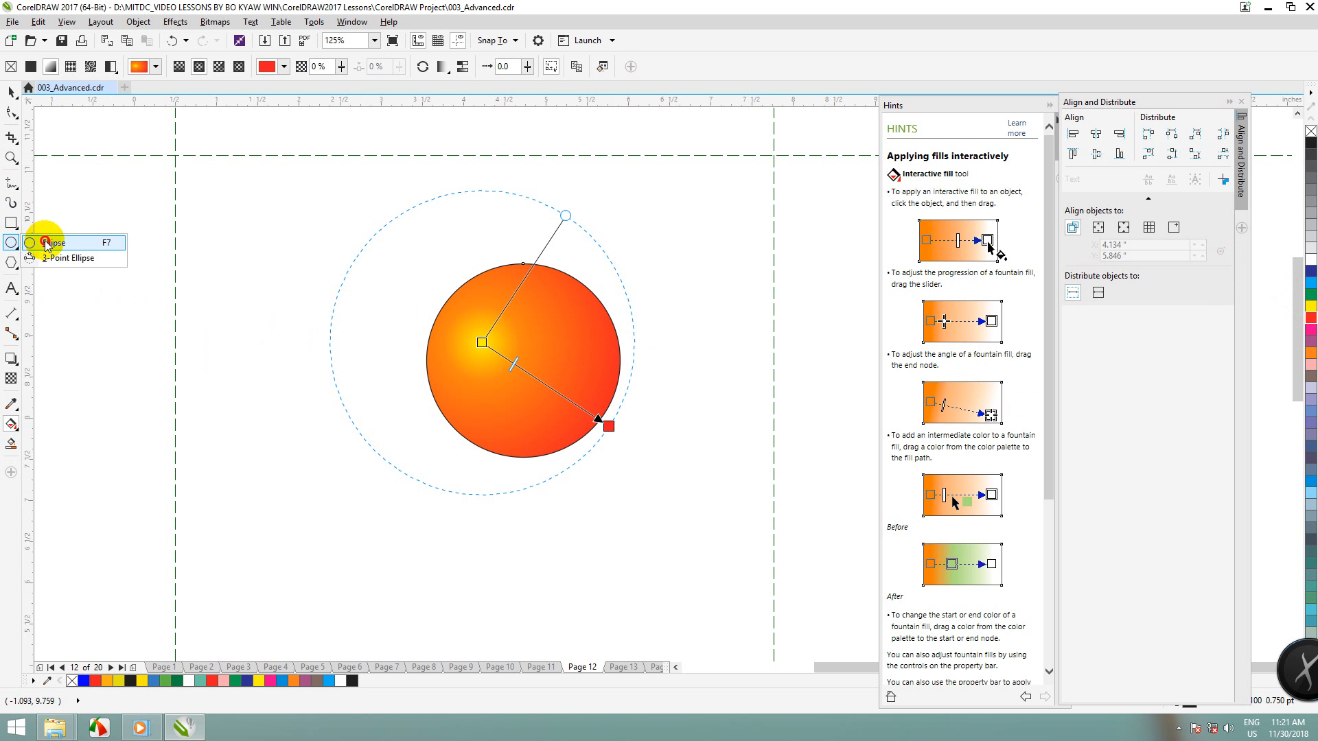
{"action": "left_click", "coordinate": [45, 243]}
{"action": "left_click_drag", "start_coordinate": [229, 201], "coordinate": [327, 285]}
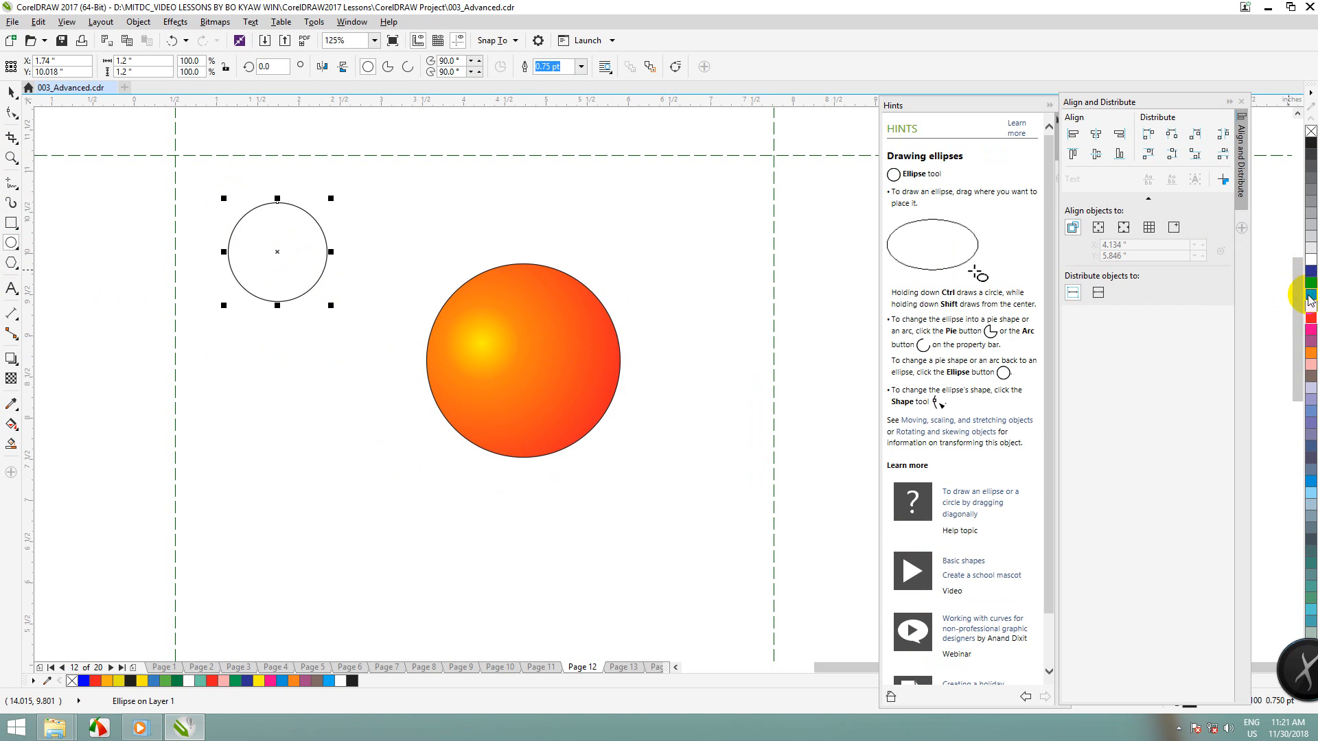
{"action": "left_click", "coordinate": [1309, 296]}
Step: Draw a tall rectangle about 0.73 by 2.08 inches covering the right half of the green circle
{"action": "left_click", "coordinate": [13, 224]}
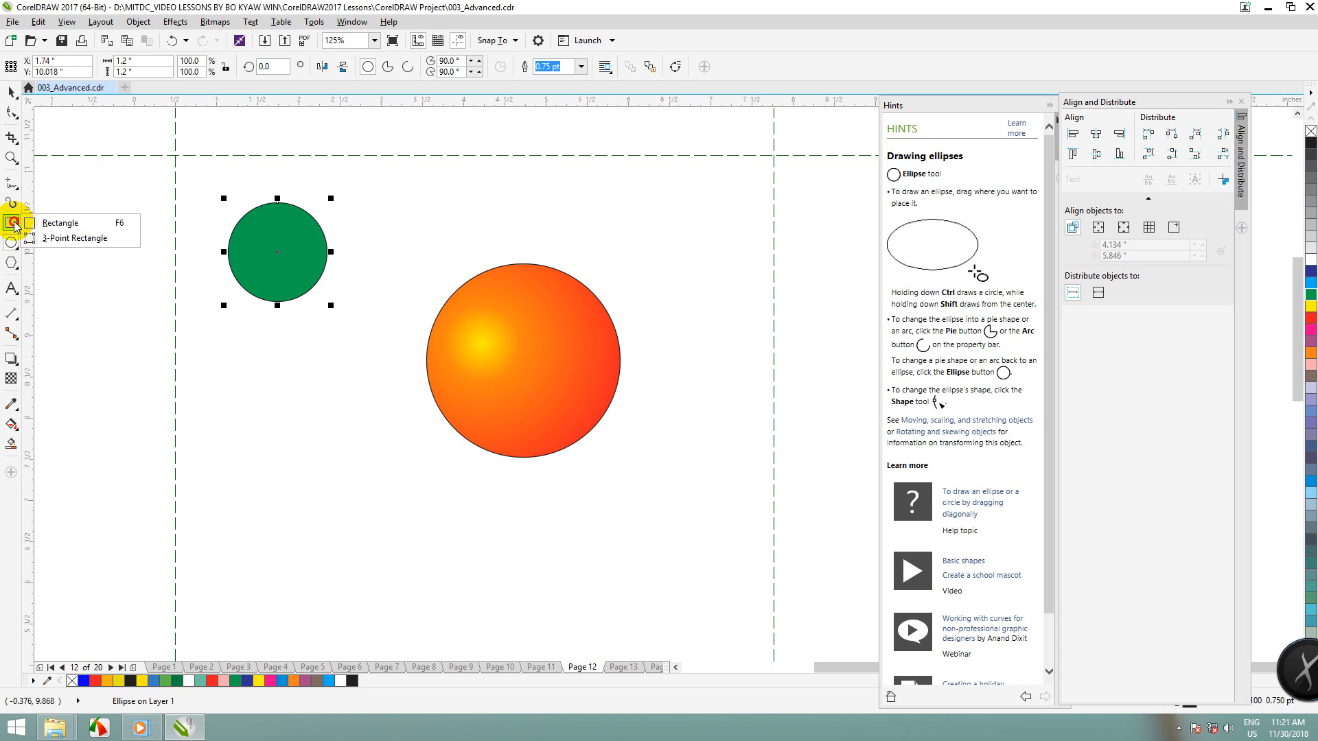
{"action": "left_click", "coordinate": [48, 221]}
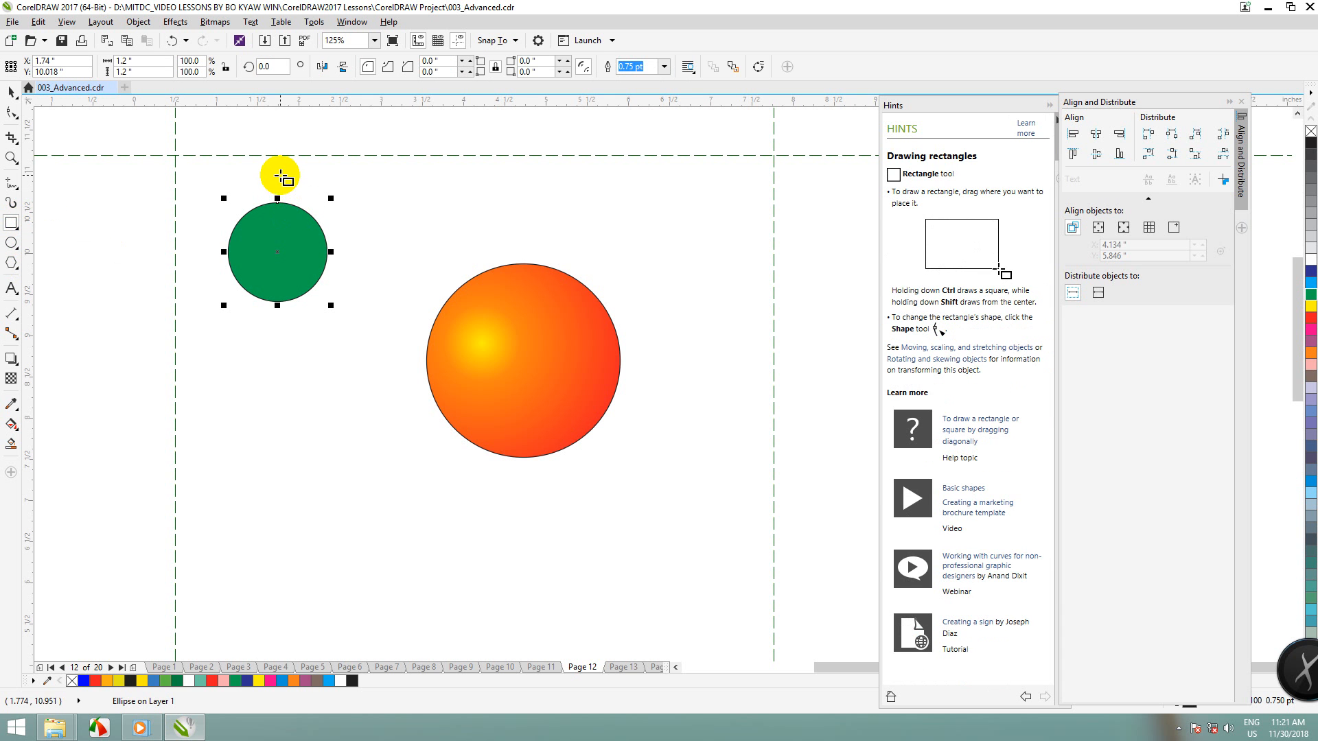
{"action": "left_click_drag", "start_coordinate": [277, 172], "coordinate": [337, 343]}
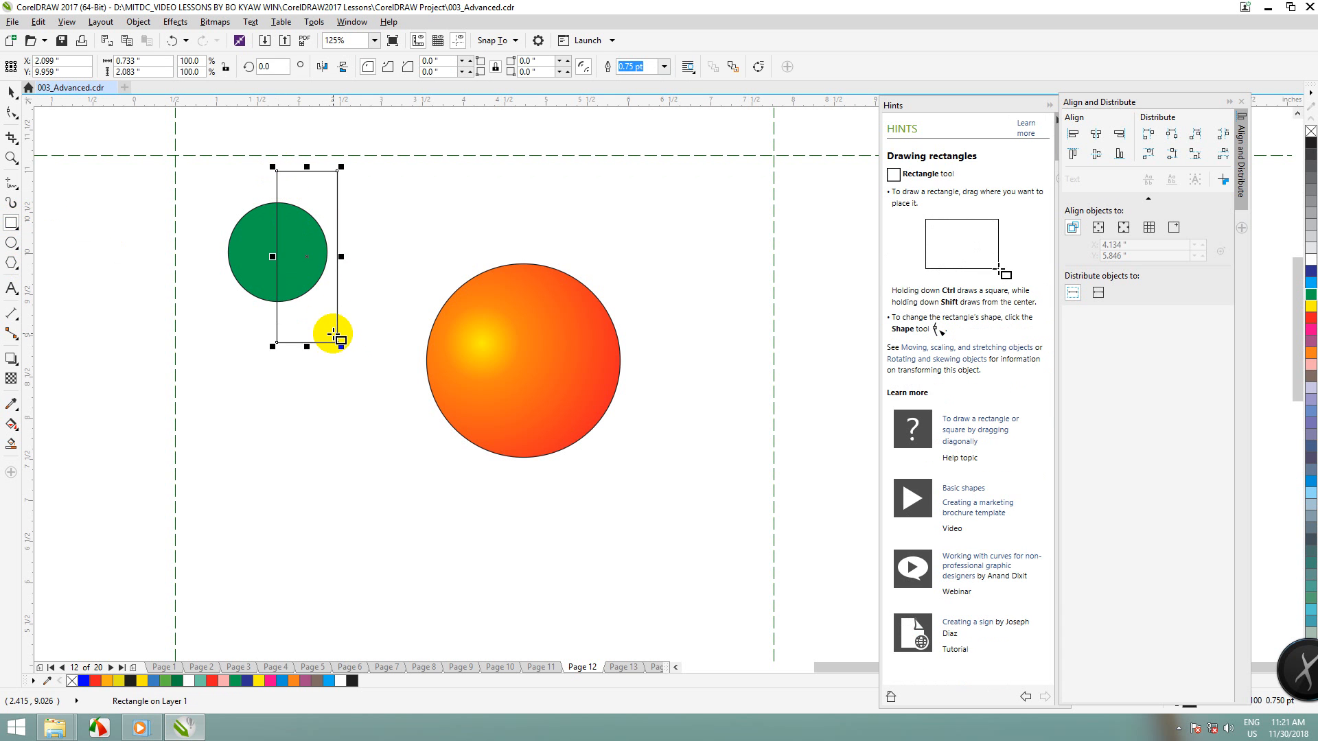
Step: Trim the green circle with the rectangle to keep only its left half, and delete the rectangle
{"action": "left_click", "coordinate": [12, 91]}
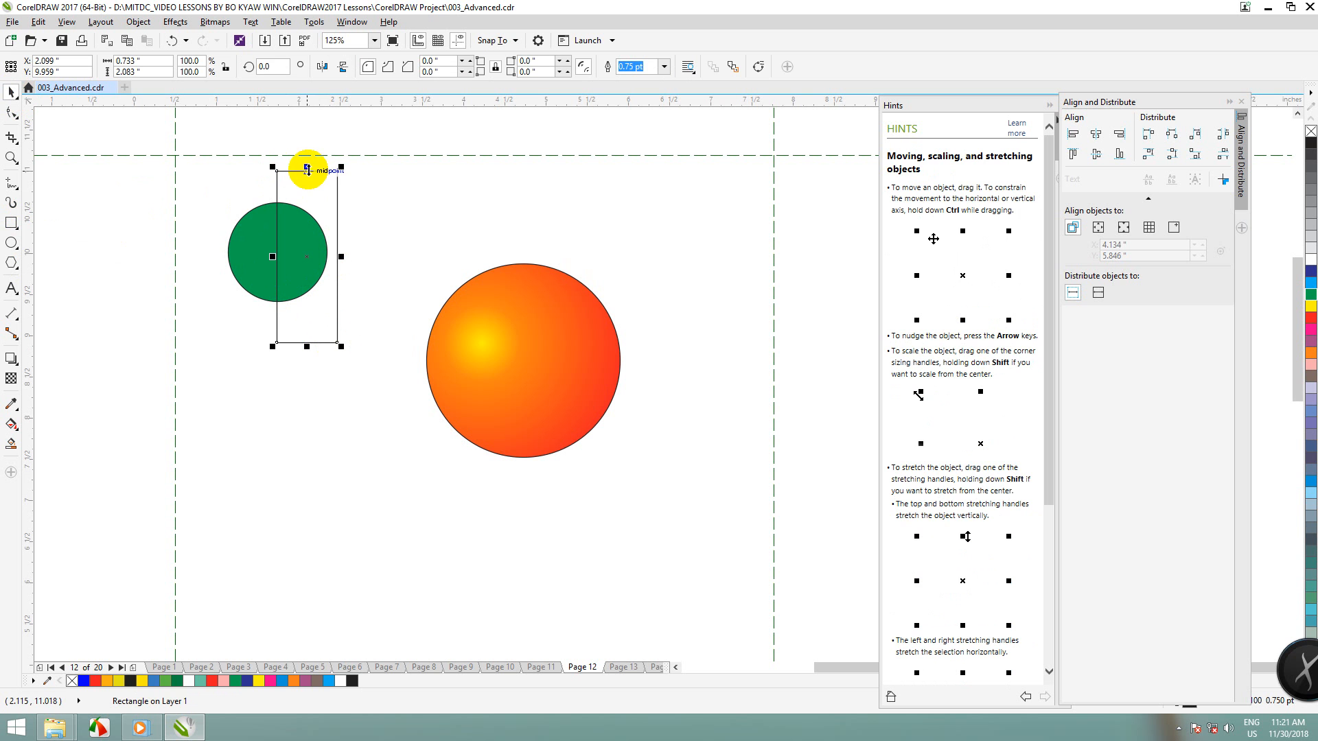
{"action": "left_click", "coordinate": [245, 218], "text": "shift"}
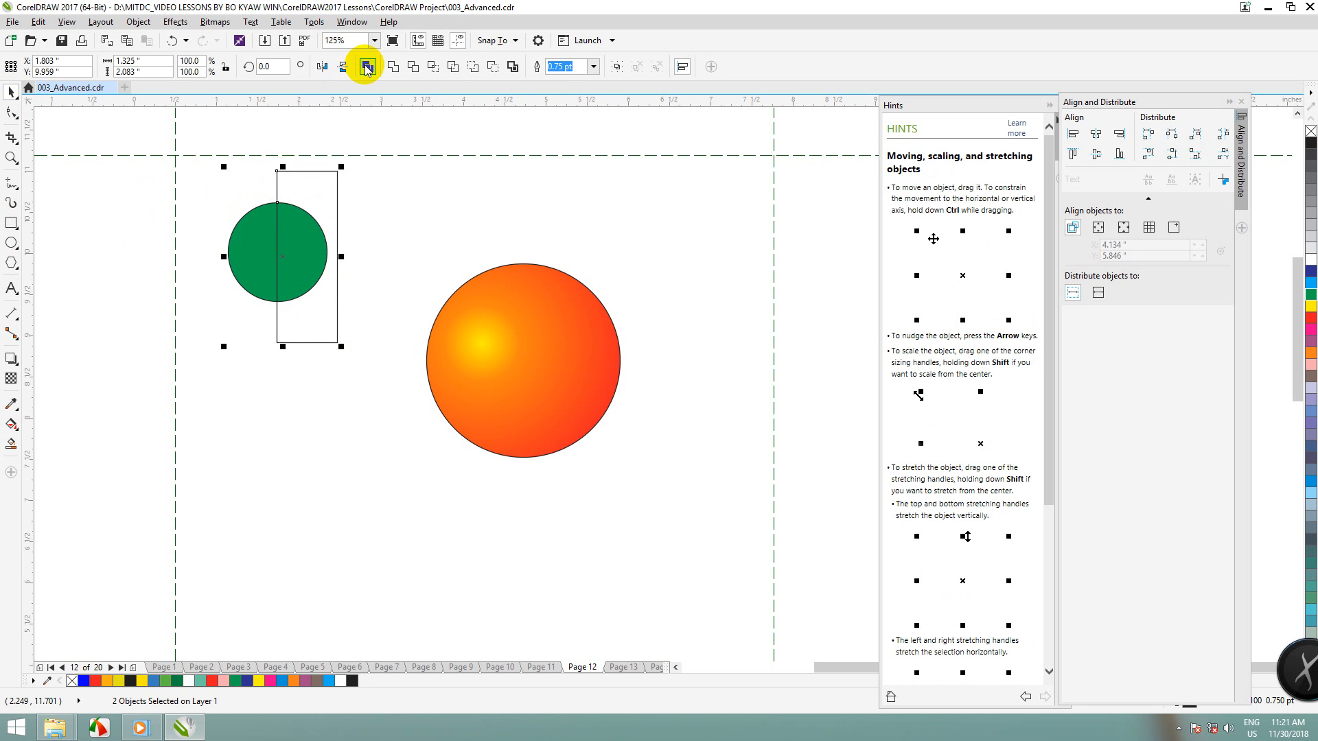
{"action": "left_click", "coordinate": [413, 67]}
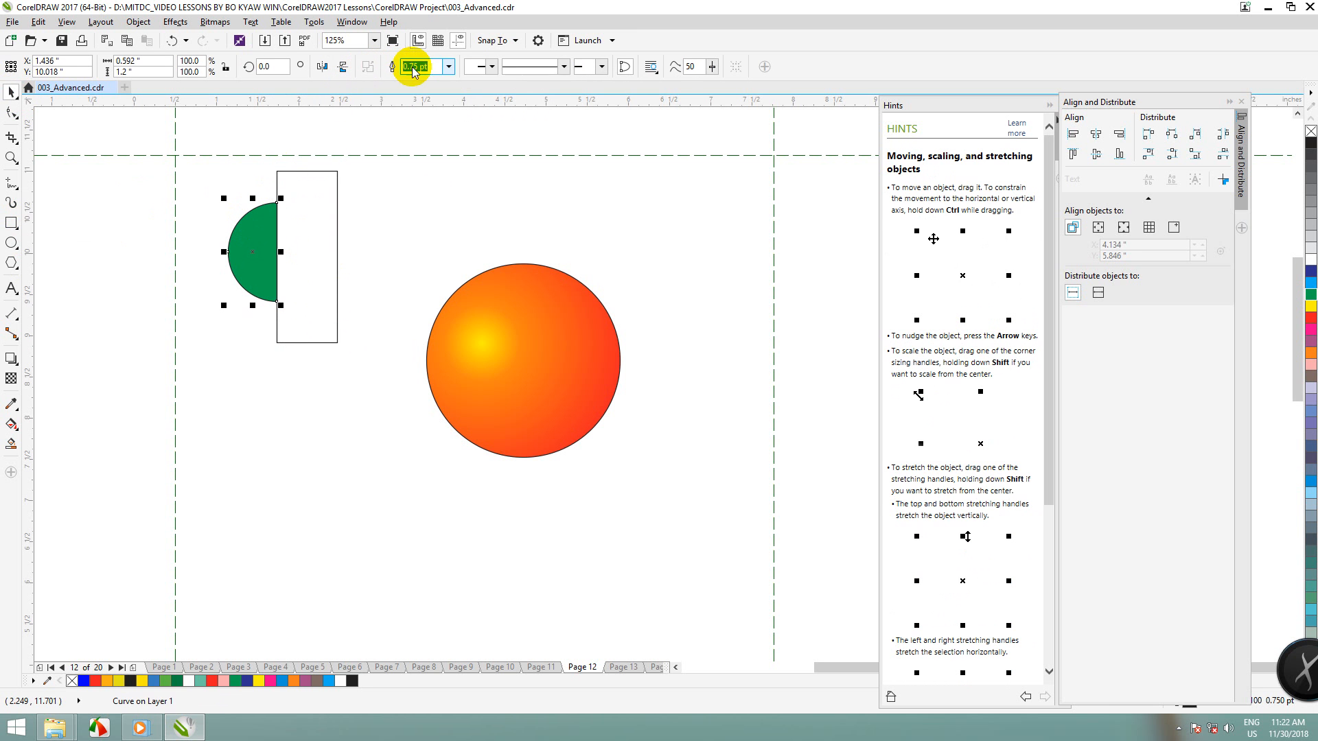
{"action": "left_click", "coordinate": [337, 205]}
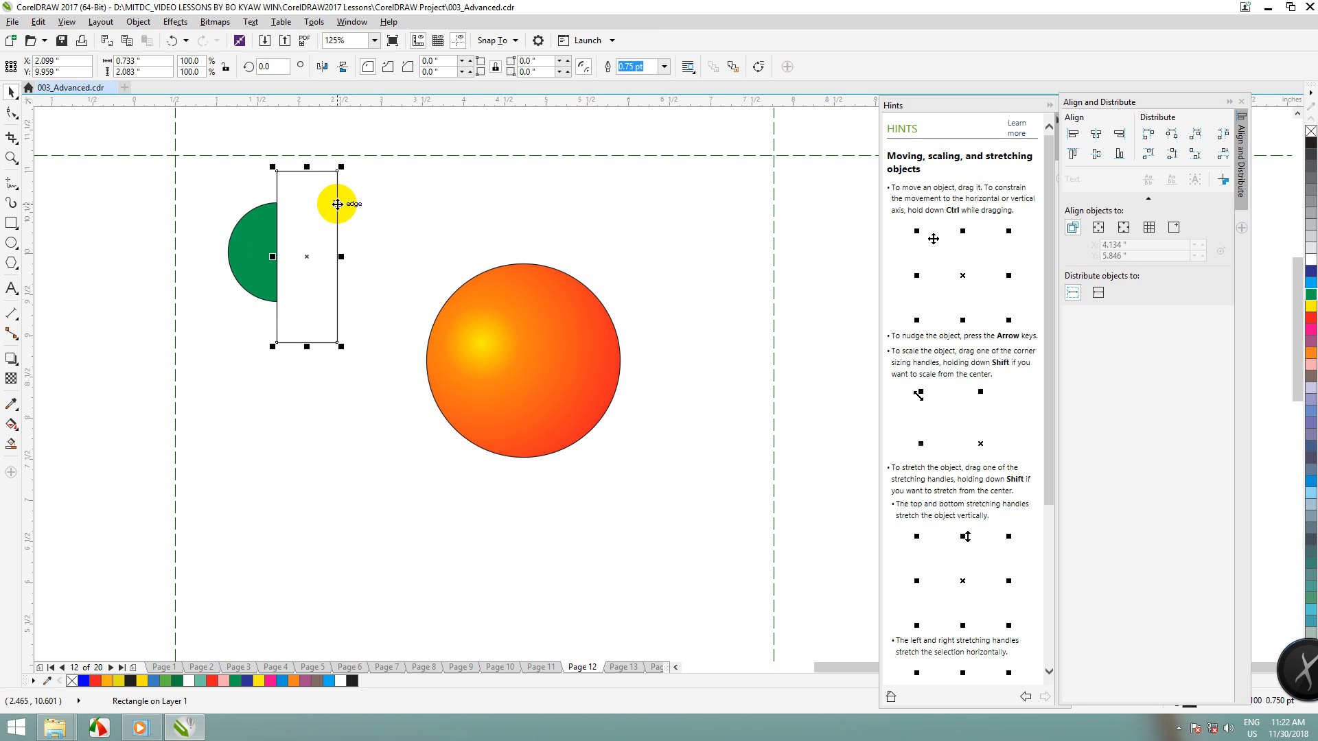
{"action": "key", "text": "Delete"}
Step: Move the green half circle slightly to the right and rotate it counterclockwise by about 22 degrees
{"action": "left_click", "coordinate": [264, 236]}
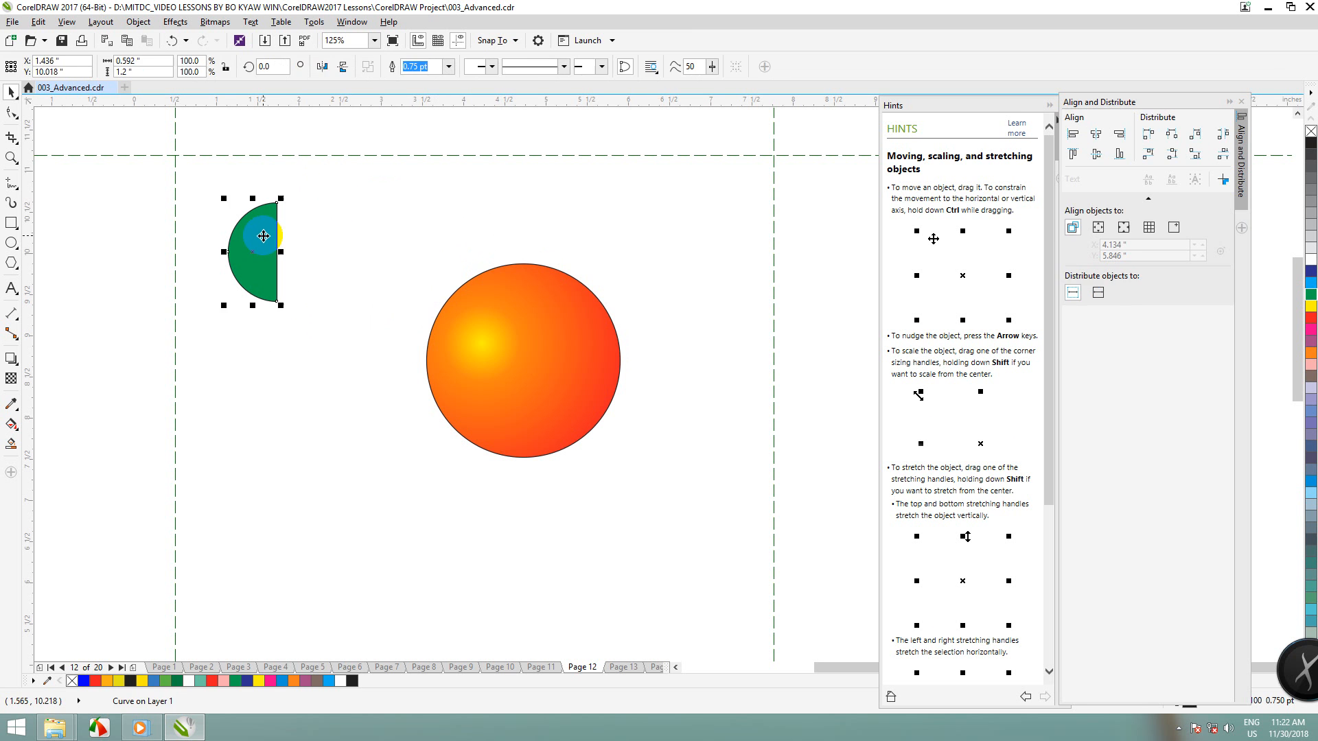
{"action": "left_click_drag", "start_coordinate": [259, 229], "coordinate": [277, 226]}
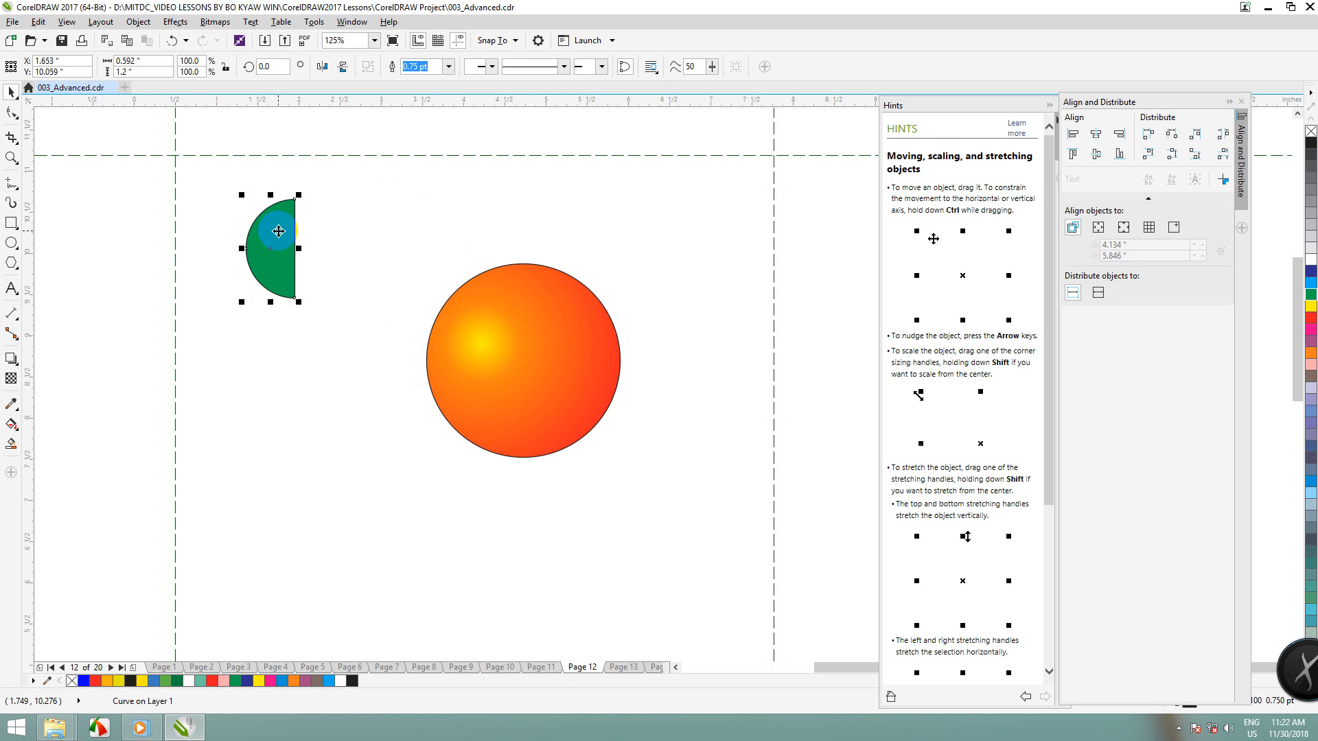
{"action": "key", "text": "ctrl+z"}
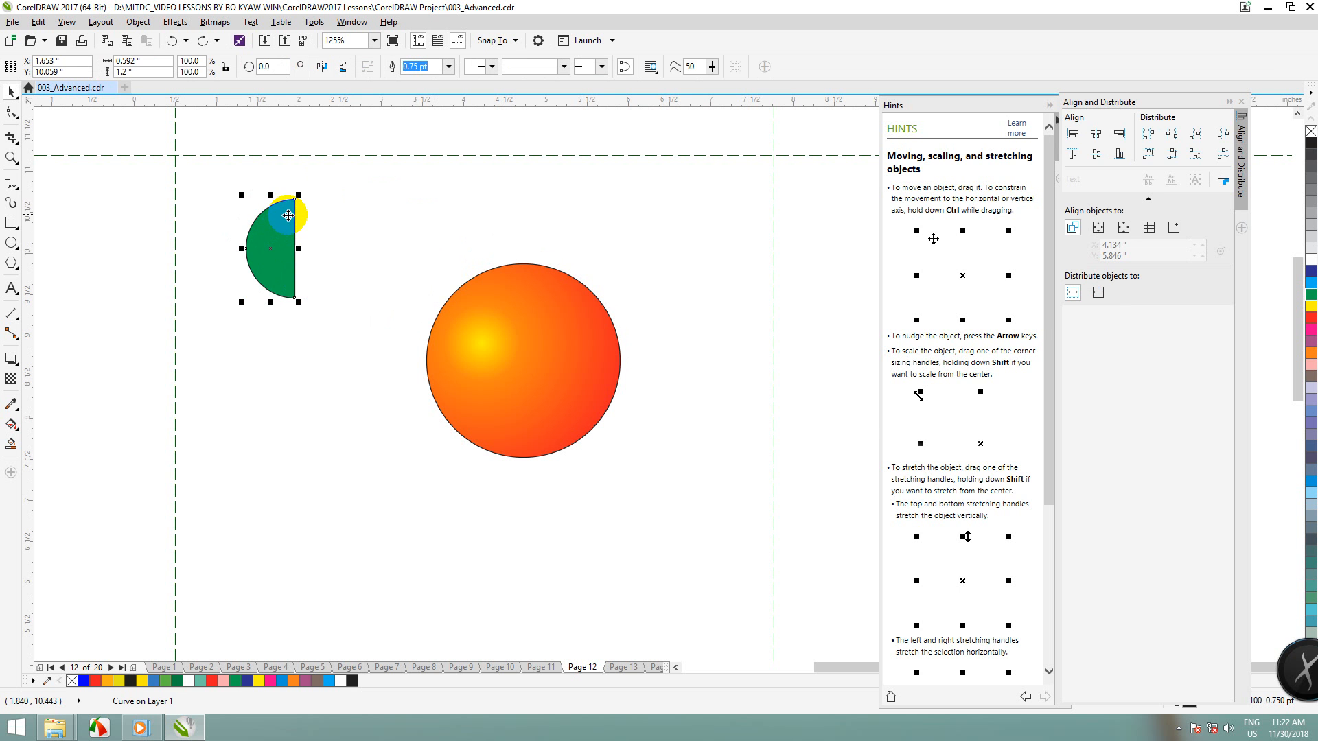
{"action": "left_click", "coordinate": [293, 199]}
{"action": "left_click_drag", "start_coordinate": [300, 195], "coordinate": [274, 187]}
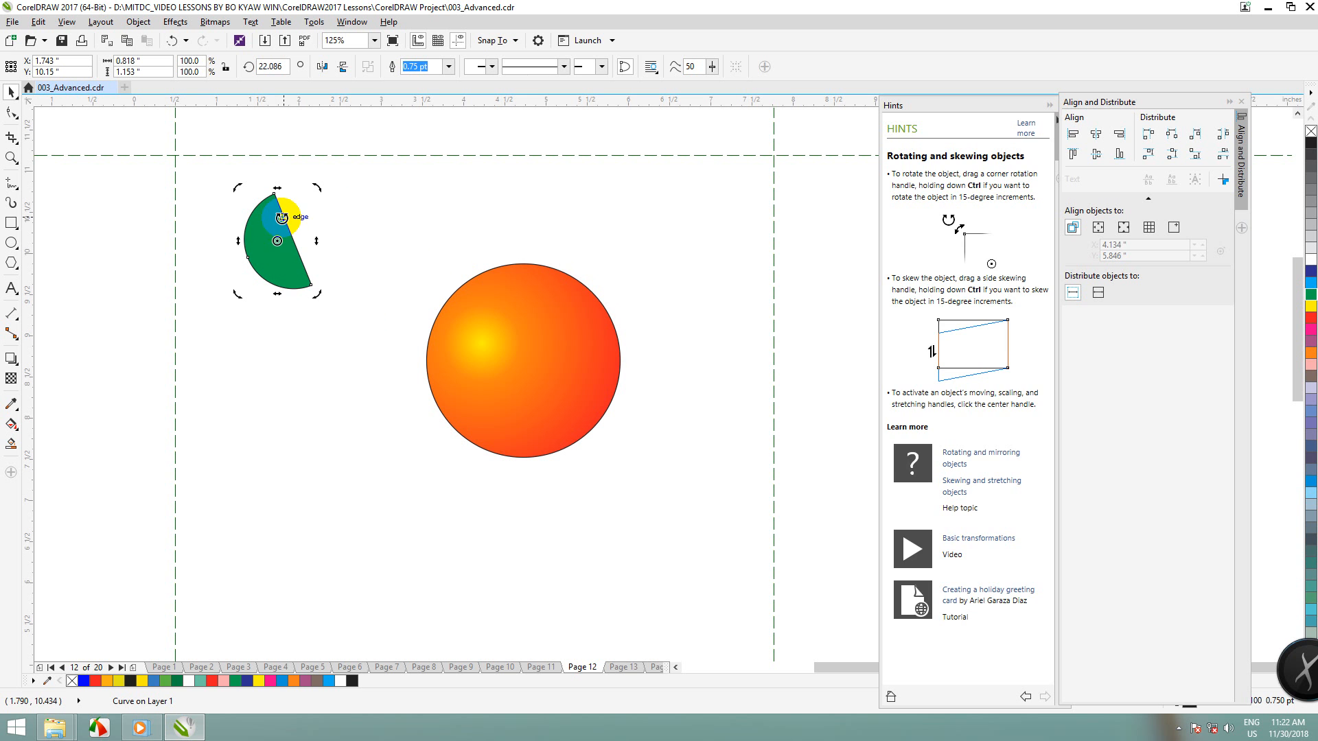
{"action": "left_click", "coordinate": [284, 214]}
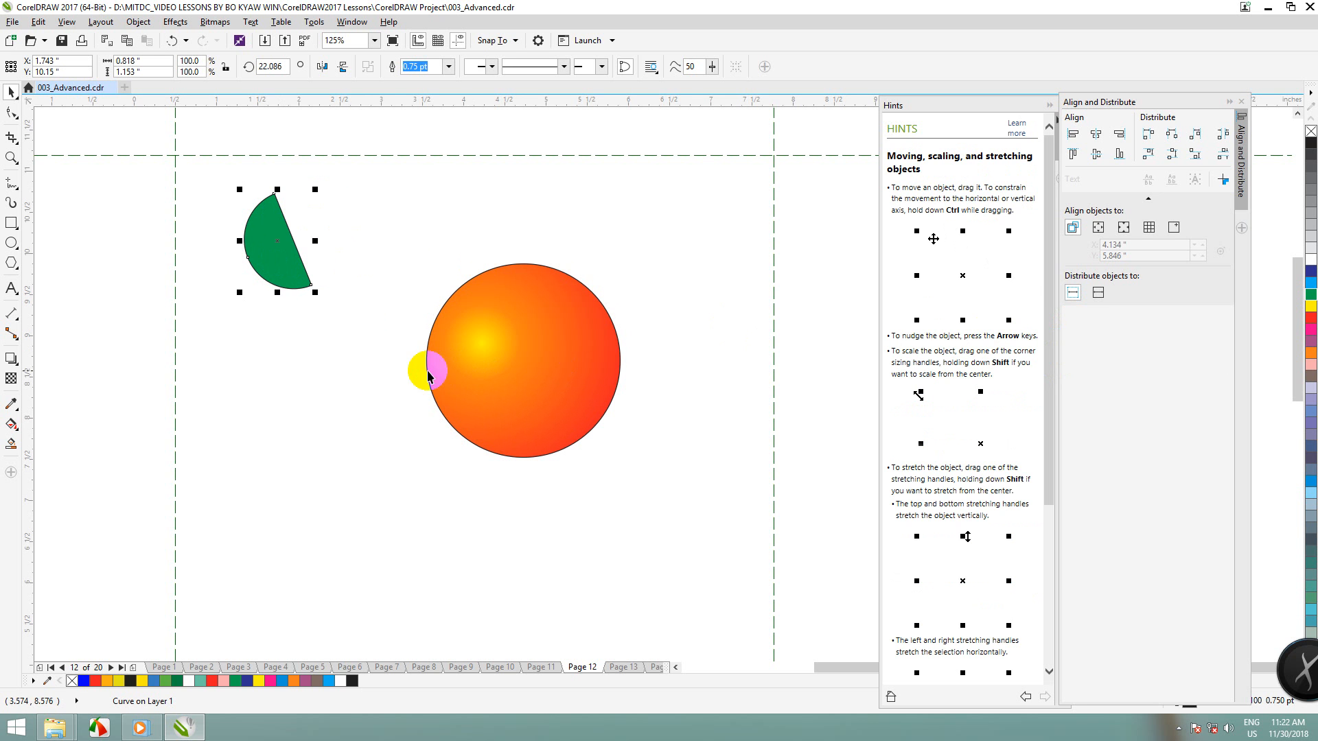
Step: Add two overlapping copies of the green half circle to its right, one tilted the same way and one upright
{"action": "left_click_drag", "start_coordinate": [270, 229], "coordinate": [289, 222]}
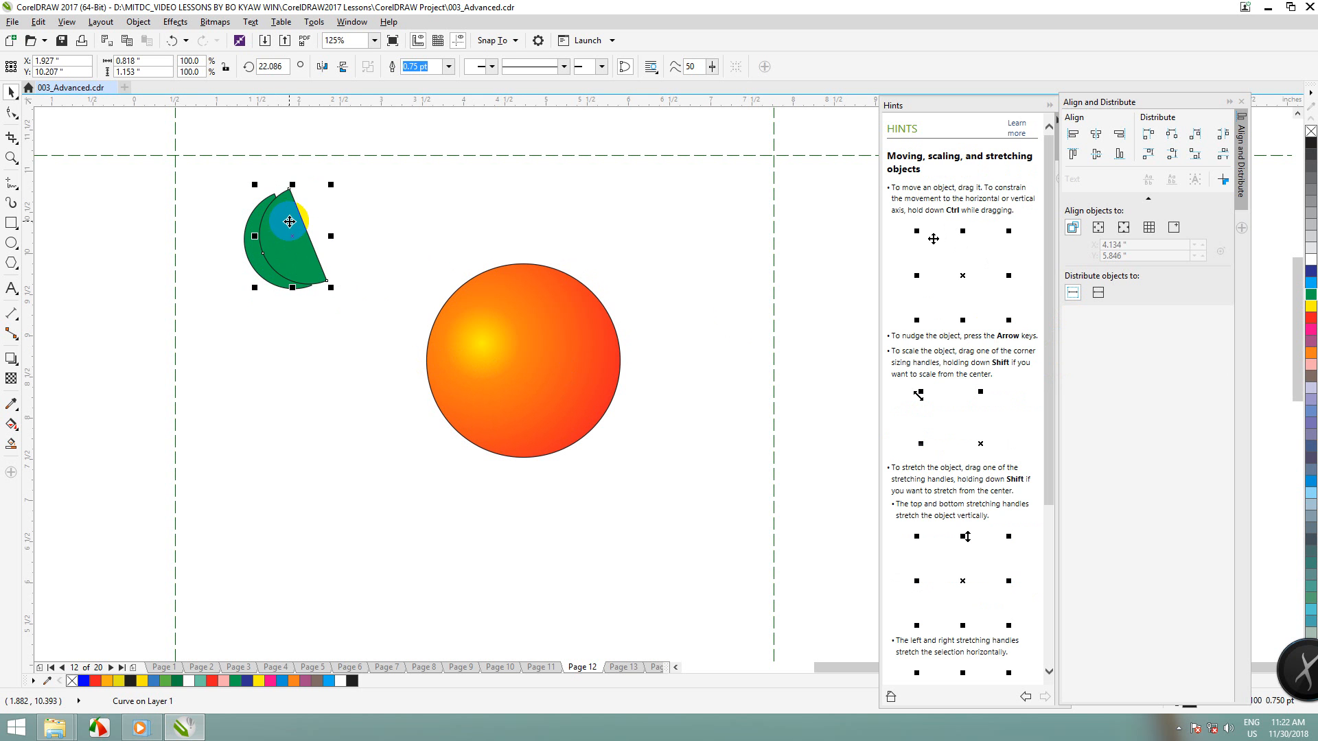
{"action": "left_click", "coordinate": [285, 208]}
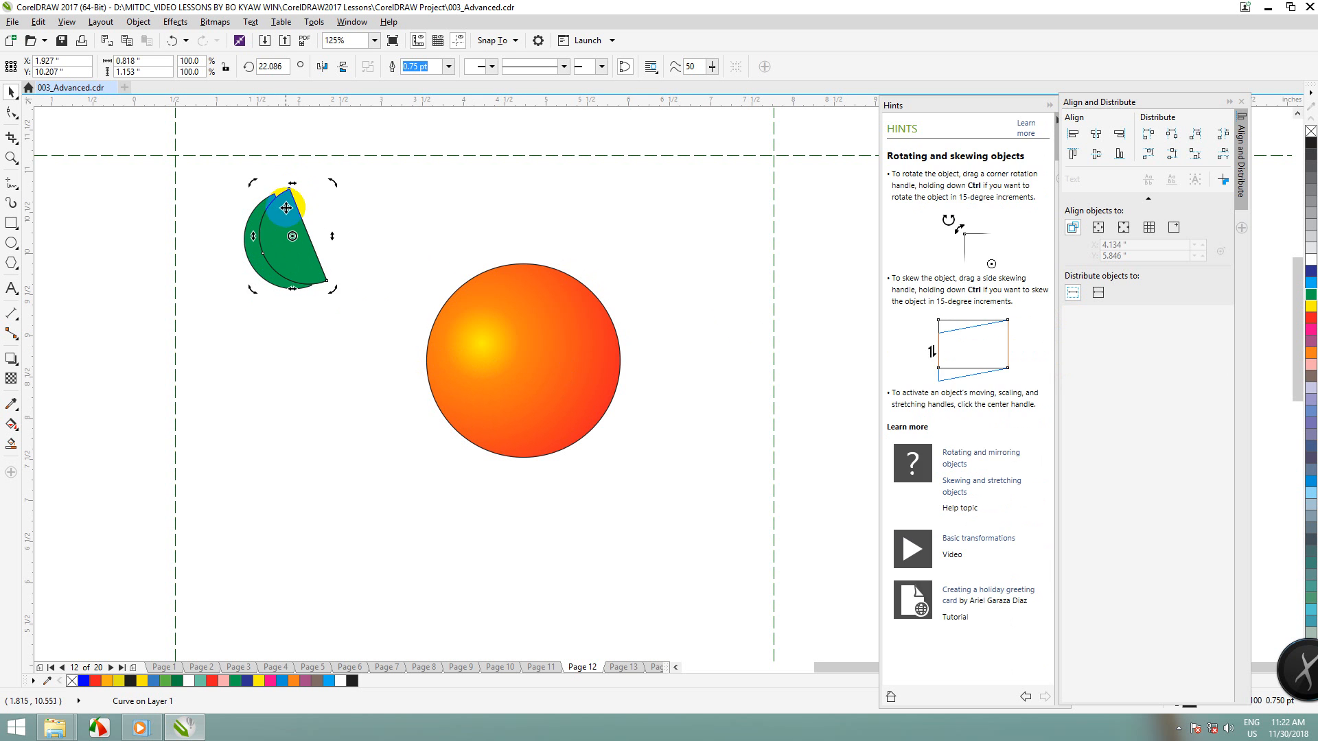
{"action": "left_click_drag", "start_coordinate": [330, 181], "coordinate": [293, 211]}
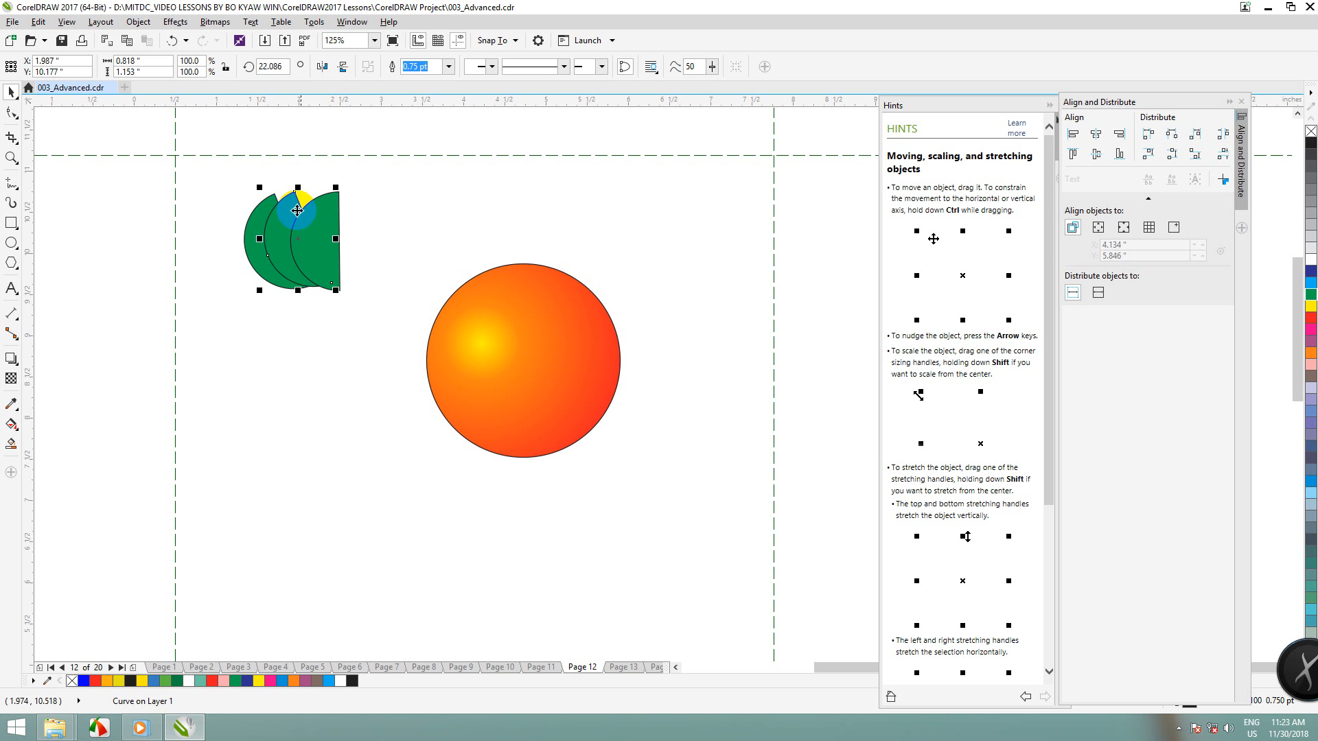
Step: Swap the order of the two copies: move the upright half circle left to the middle and the tilted one to the right end
{"action": "left_click", "coordinate": [294, 211]}
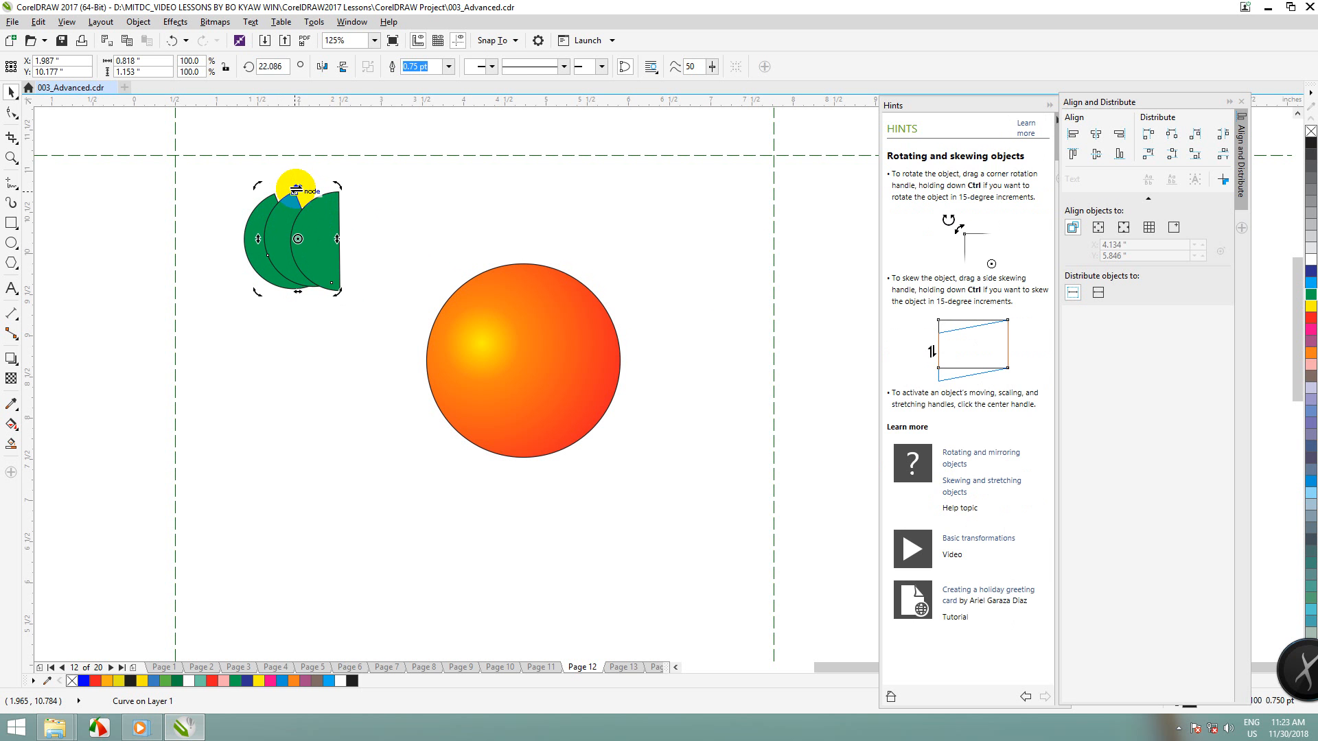
{"action": "mouse_move", "coordinate": [323, 208]}
{"action": "left_mouse_down"}
{"action": "mouse_move", "coordinate": [436, 180]}
{"action": "mouse_move", "coordinate": [377, 220]}
{"action": "mouse_move", "coordinate": [300, 208]}
{"action": "left_mouse_up"}
{"action": "left_click", "coordinate": [291, 217]}
{"action": "left_click", "coordinate": [274, 226]}
{"action": "left_click_drag", "start_coordinate": [435, 184], "coordinate": [315, 223]}
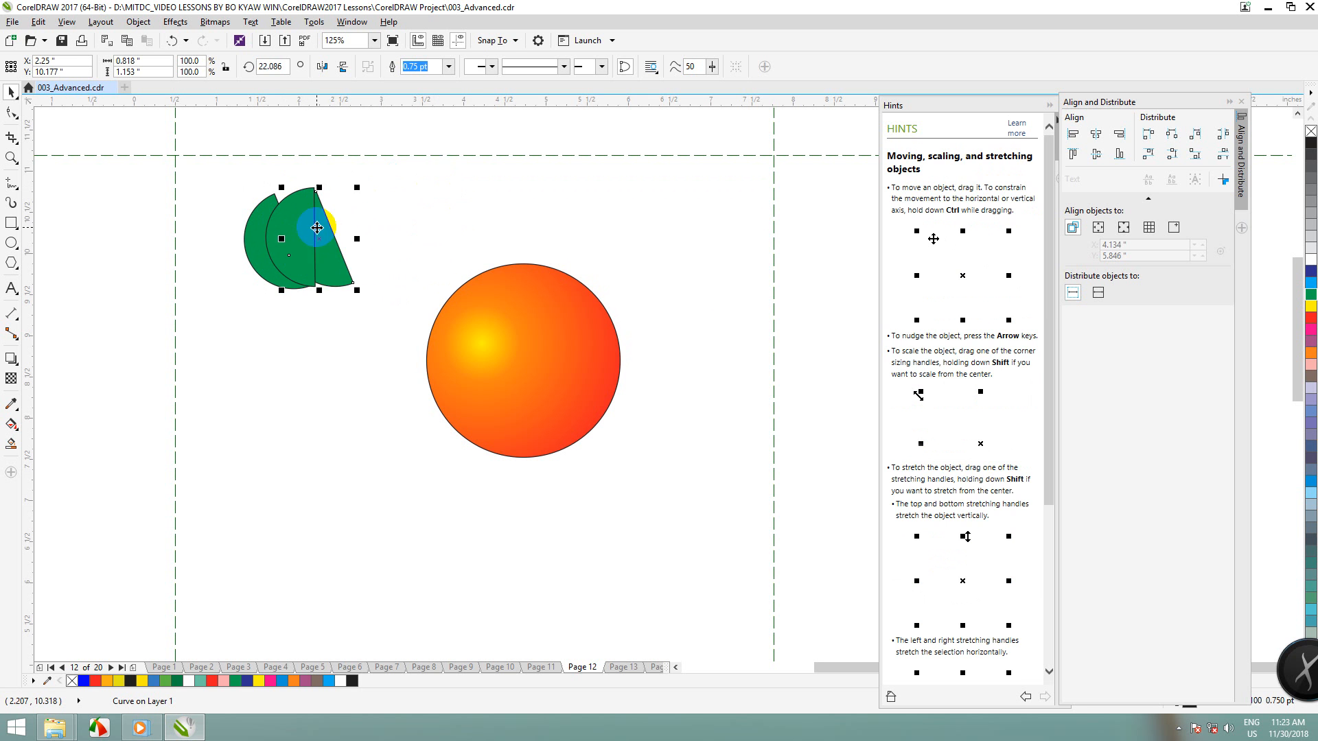
Step: Bring the rightmost tilted half circle to the front of the page
{"action": "left_click", "coordinate": [328, 260]}
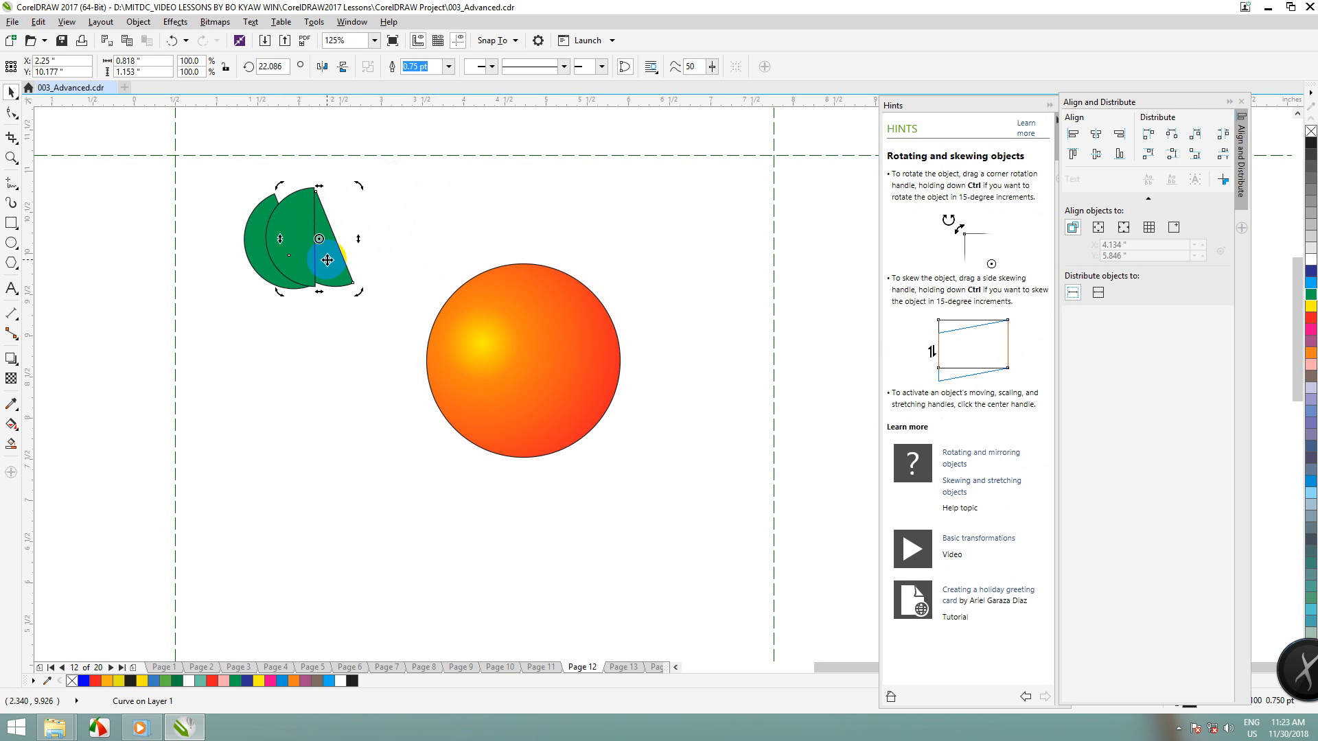
{"action": "left_click", "coordinate": [433, 220]}
{"action": "left_click", "coordinate": [324, 262]}
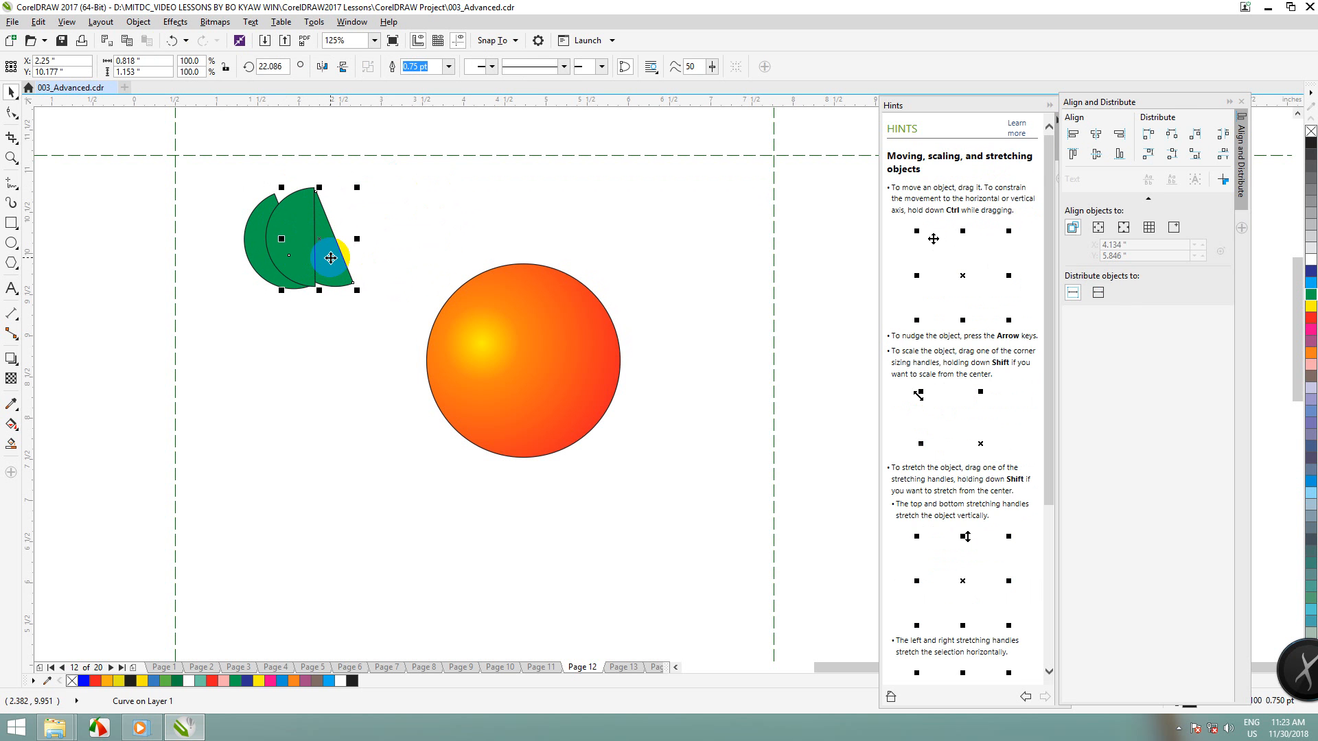
{"action": "left_click", "coordinate": [137, 21]}
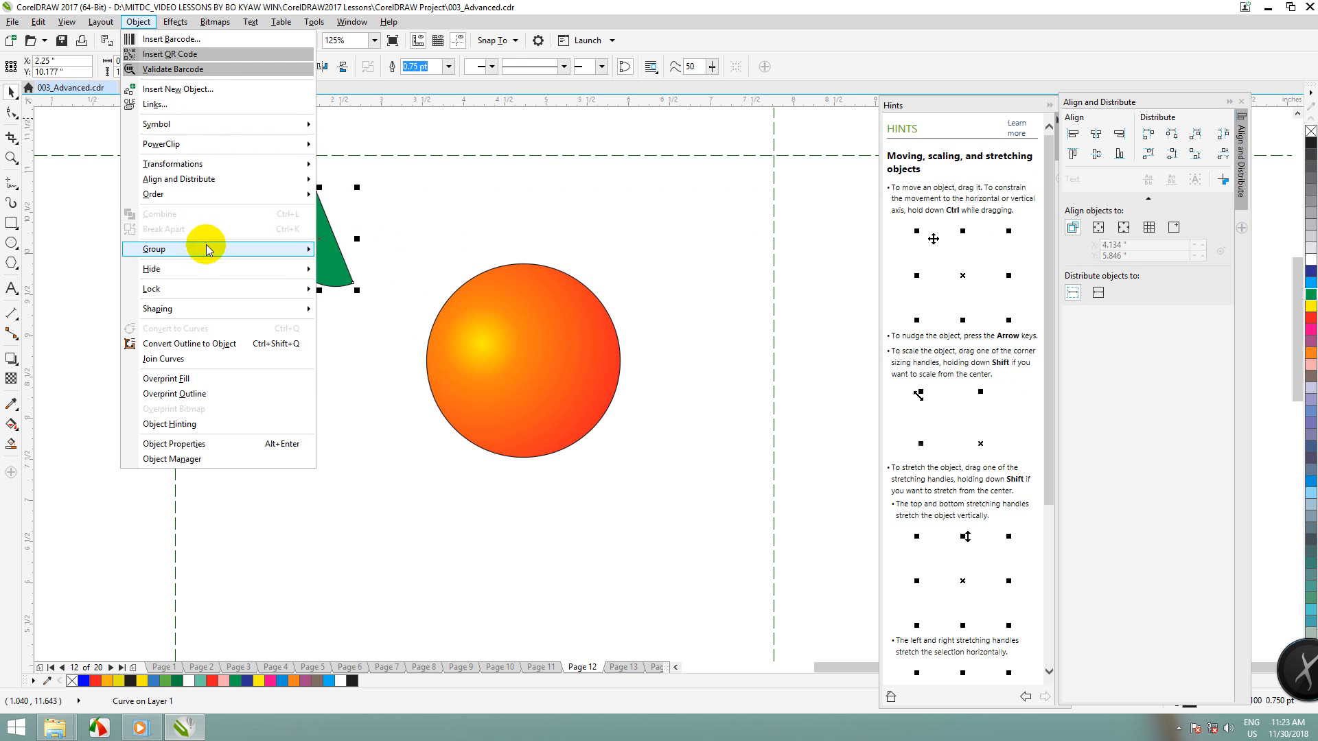
{"action": "mouse_move", "coordinate": [294, 192]}
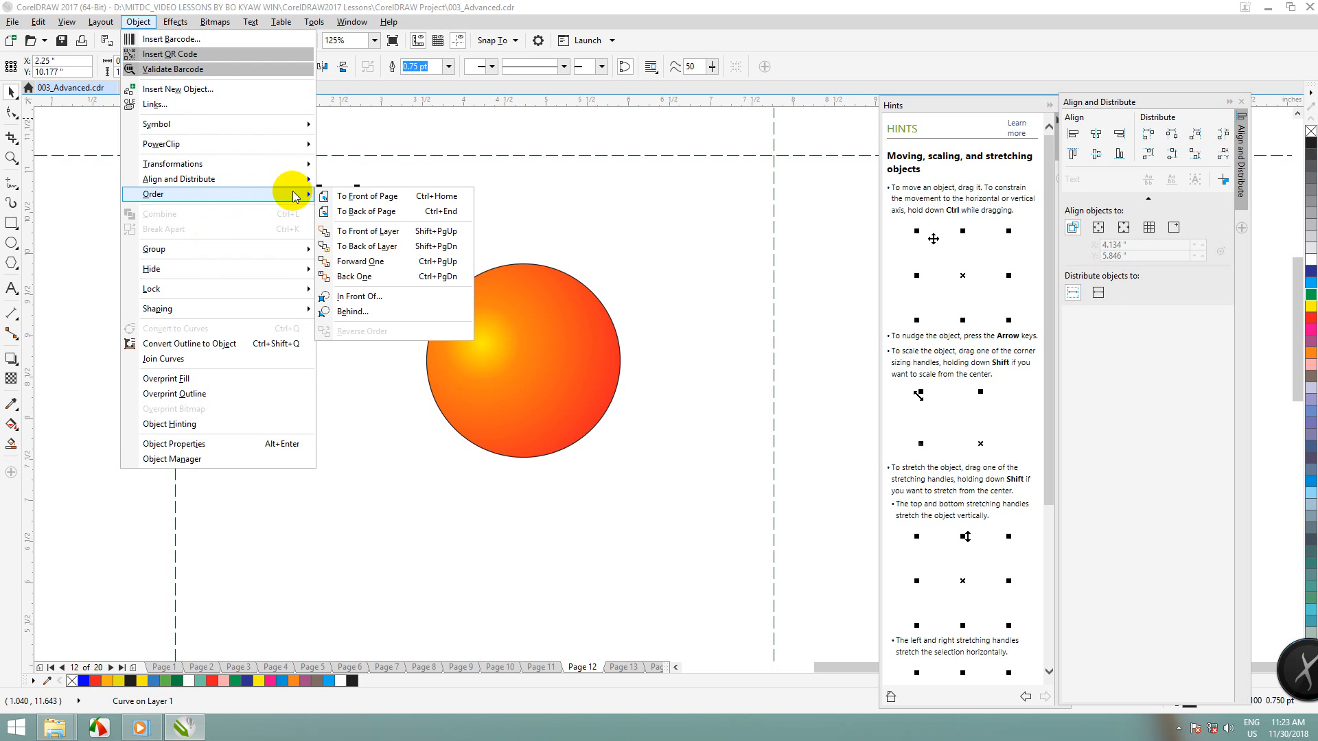
{"action": "left_click", "coordinate": [360, 199]}
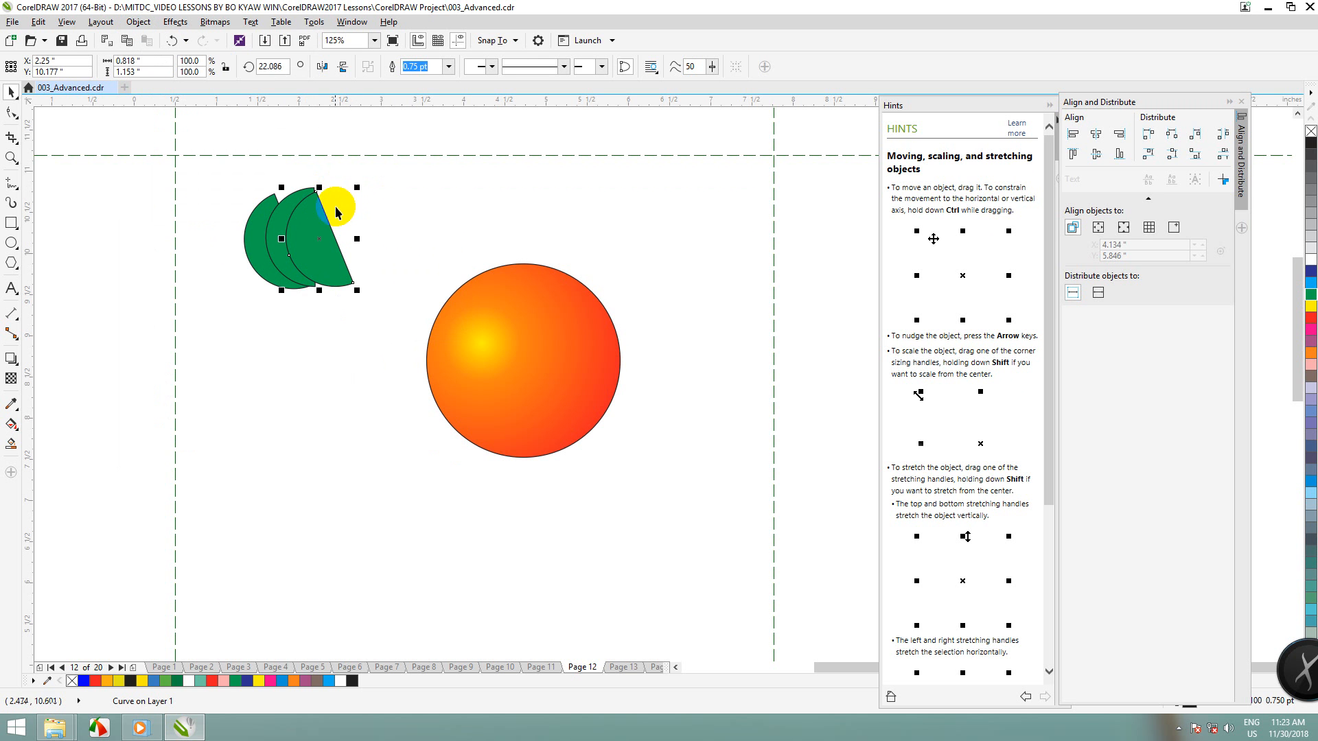
Step: Rotate the front half circle clockwise to about 334 degrees so it leans to the right
{"action": "left_click_drag", "start_coordinate": [355, 183], "coordinate": [329, 211]}
{"action": "left_click", "coordinate": [327, 188]}
{"action": "left_click", "coordinate": [329, 202]}
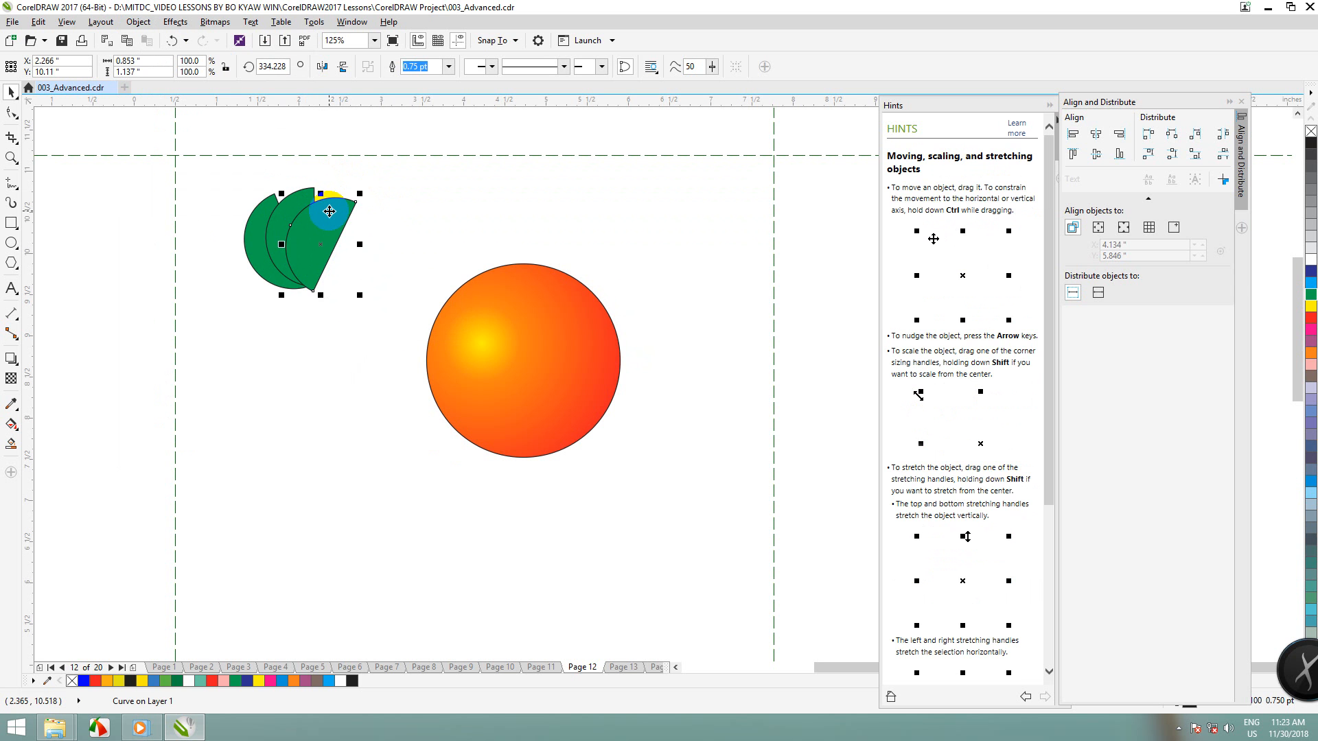
Step: Select all three green half circles and group them
{"action": "left_click", "coordinate": [226, 196]}
{"action": "left_click_drag", "start_coordinate": [228, 176], "coordinate": [348, 293]}
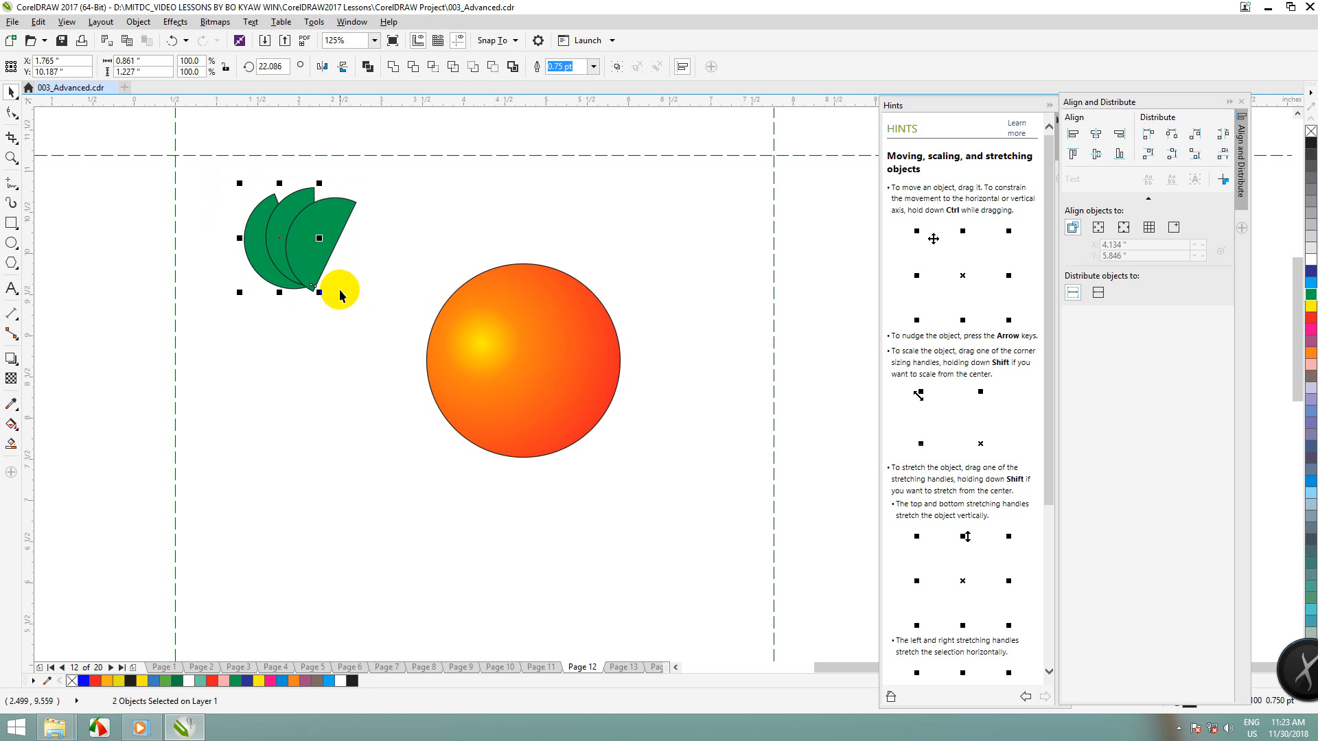
{"action": "left_click", "coordinate": [203, 186]}
{"action": "left_click_drag", "start_coordinate": [220, 180], "coordinate": [374, 297]}
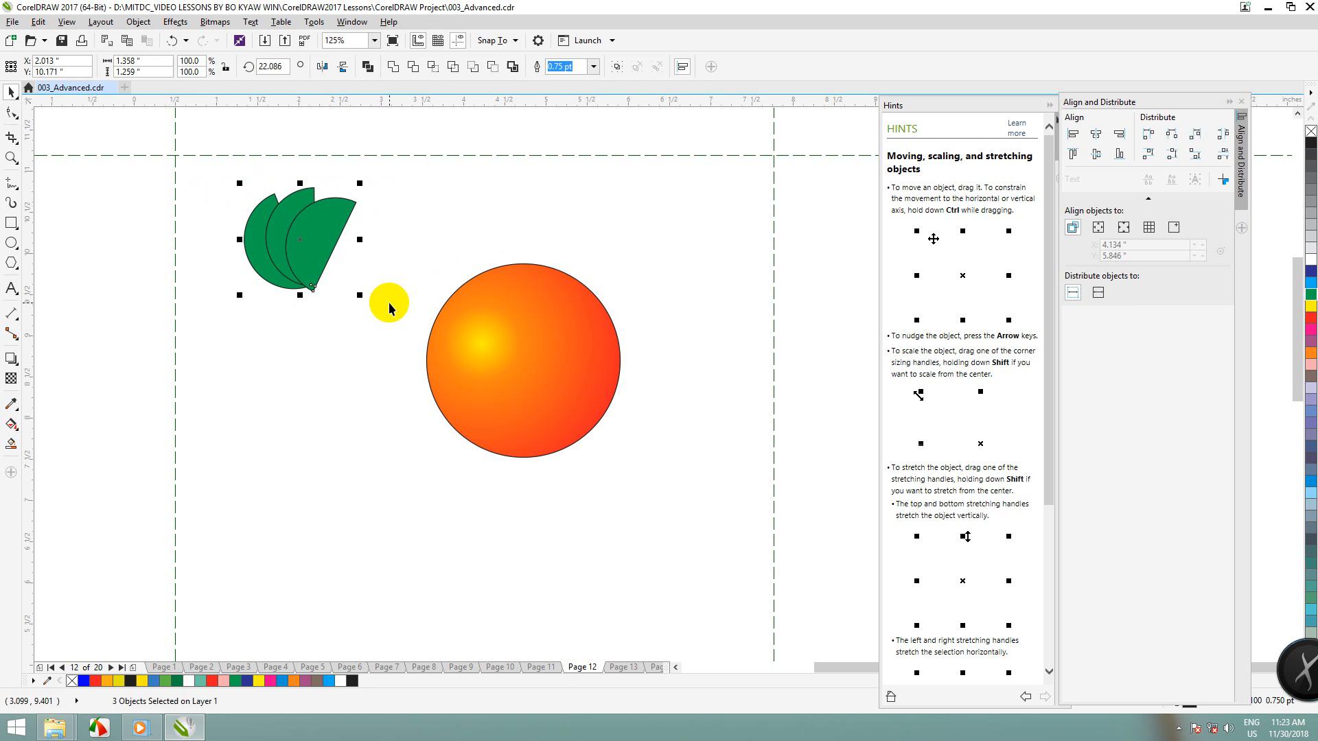
{"action": "left_click", "coordinate": [138, 22]}
{"action": "mouse_move", "coordinate": [265, 249]}
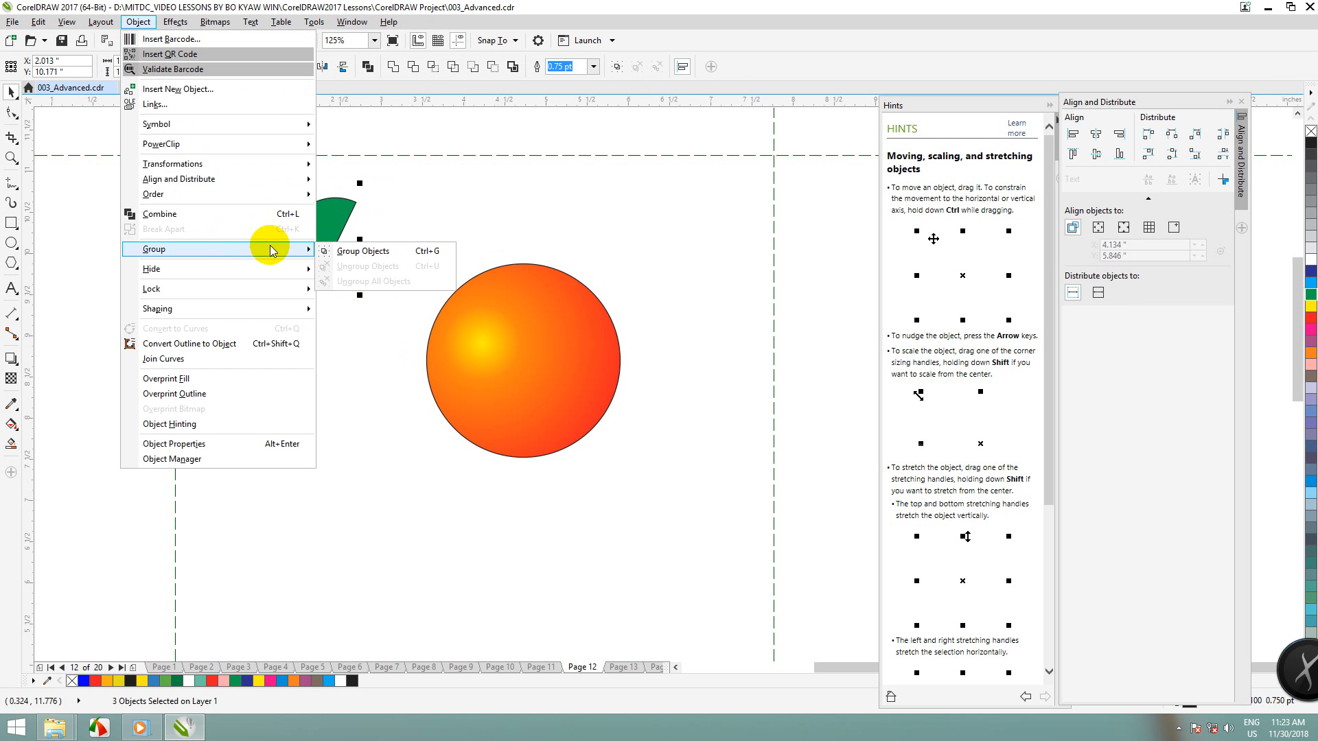
{"action": "left_click", "coordinate": [401, 252]}
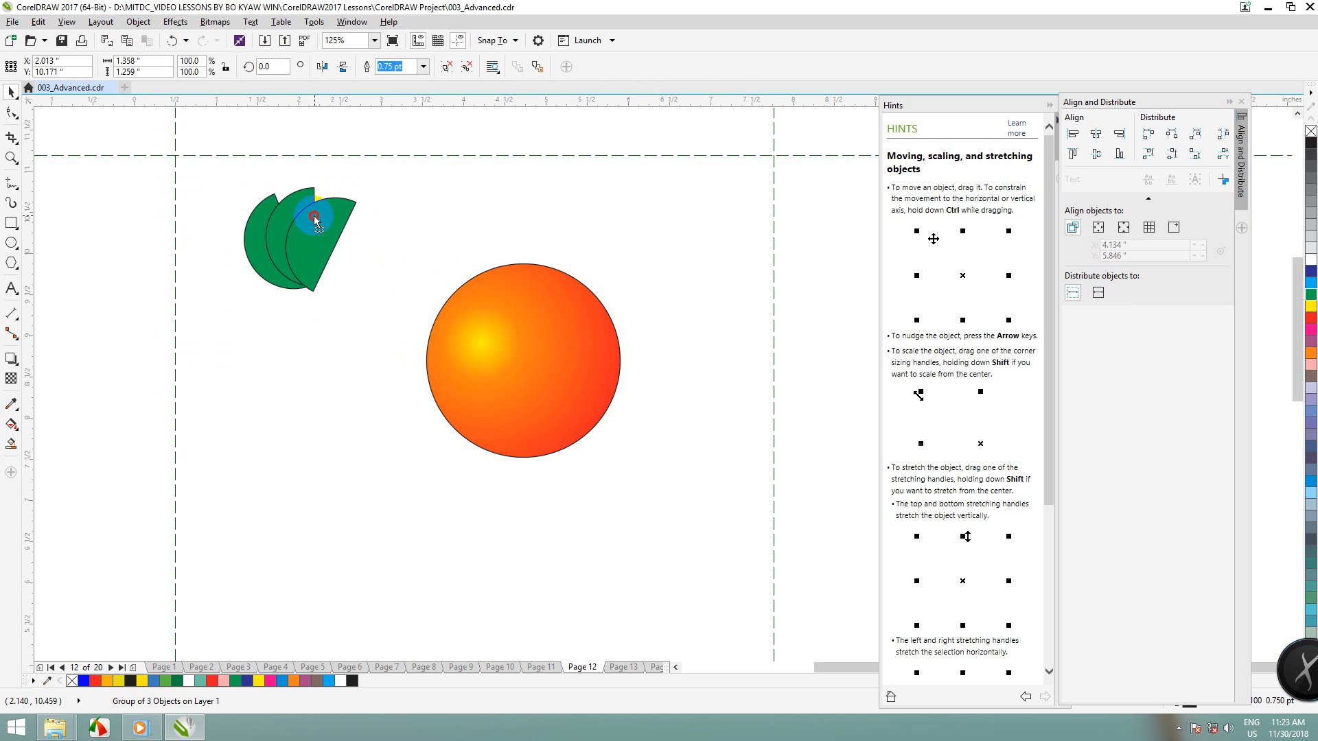
Step: Move the green leaf group onto the top of the orange sphere and rotate it clockwise by about 11 degrees
{"action": "left_click_drag", "start_coordinate": [312, 212], "coordinate": [530, 210]}
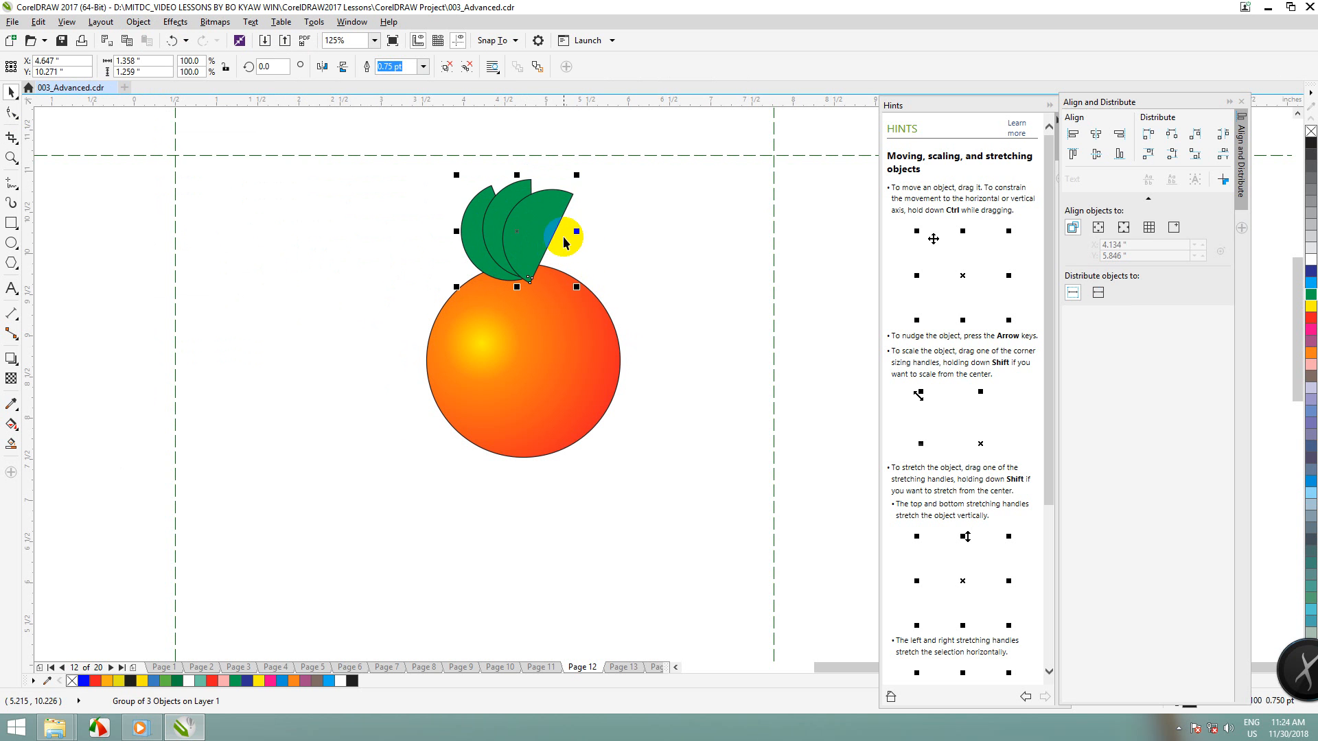
{"action": "left_click", "coordinate": [523, 215]}
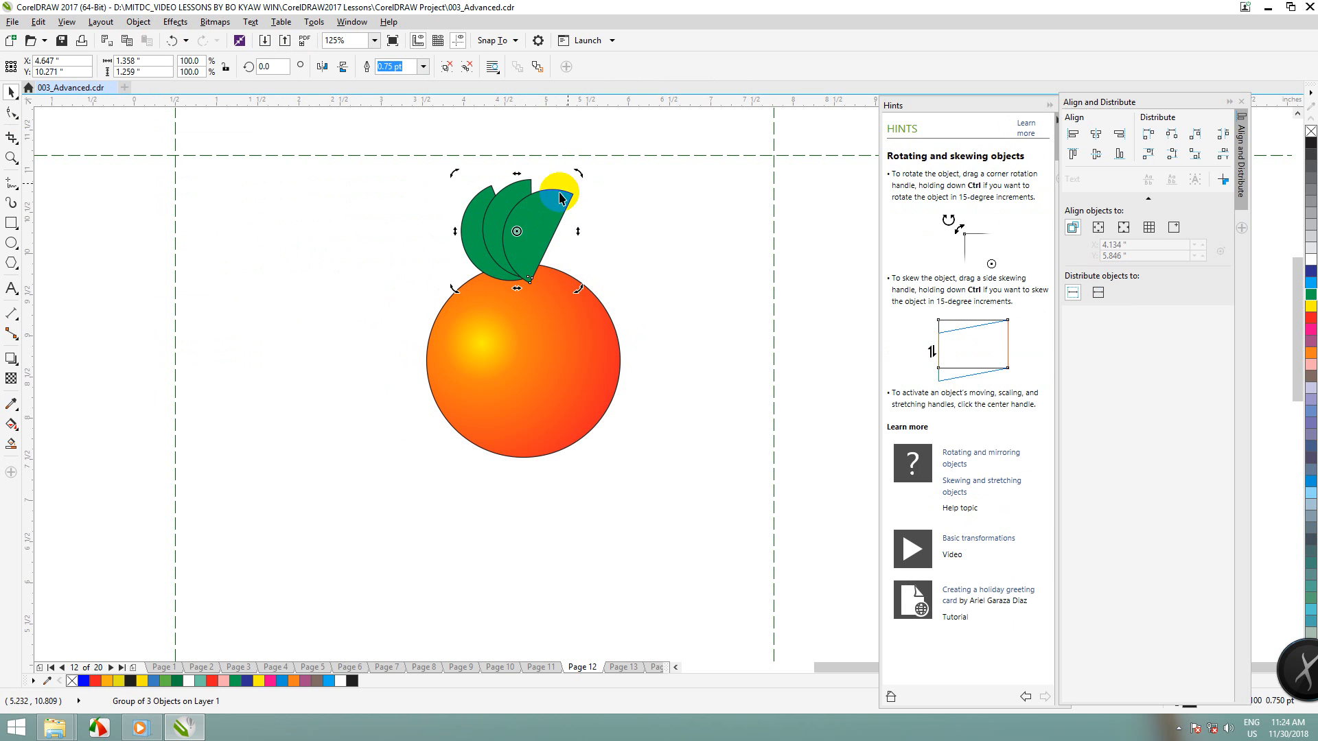
{"action": "left_click_drag", "start_coordinate": [577, 173], "coordinate": [546, 214]}
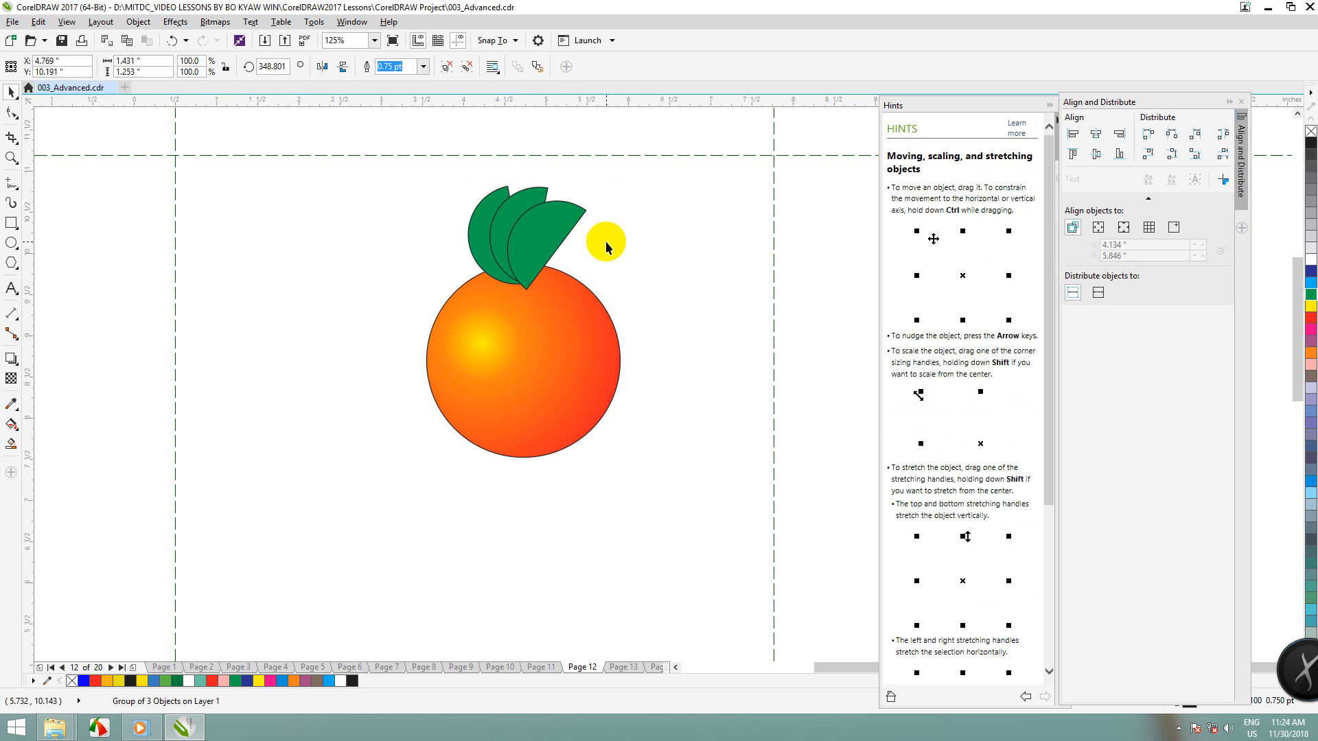
{"action": "left_click", "coordinate": [603, 241]}
{"action": "scroll", "coordinate": [646, 239], "scroll_direction": "down", "scroll_amount": 4}
{"action": "scroll", "coordinate": [641, 237], "scroll_direction": "up", "scroll_amount": 4}
{"action": "scroll", "coordinate": [628, 230], "scroll_direction": "up", "scroll_amount": 2}
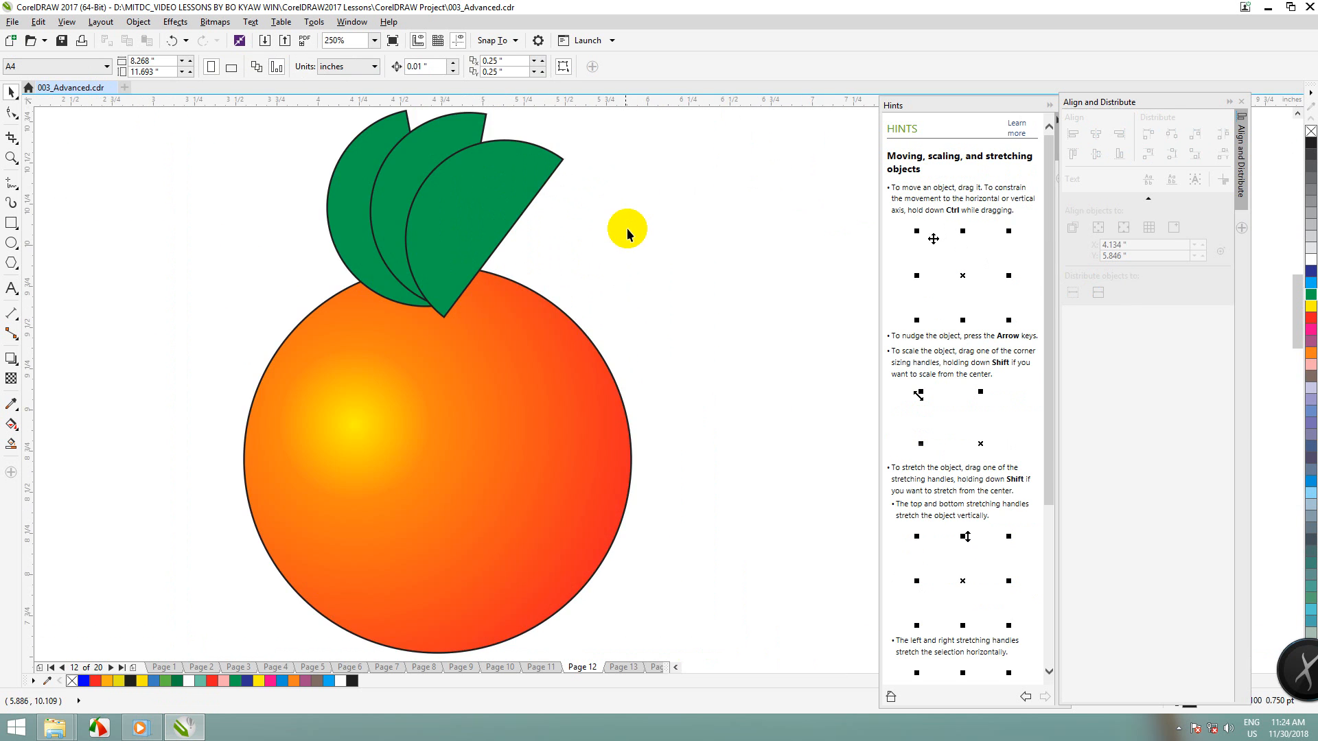
{"action": "scroll", "coordinate": [624, 233], "scroll_direction": "down", "scroll_amount": 2}
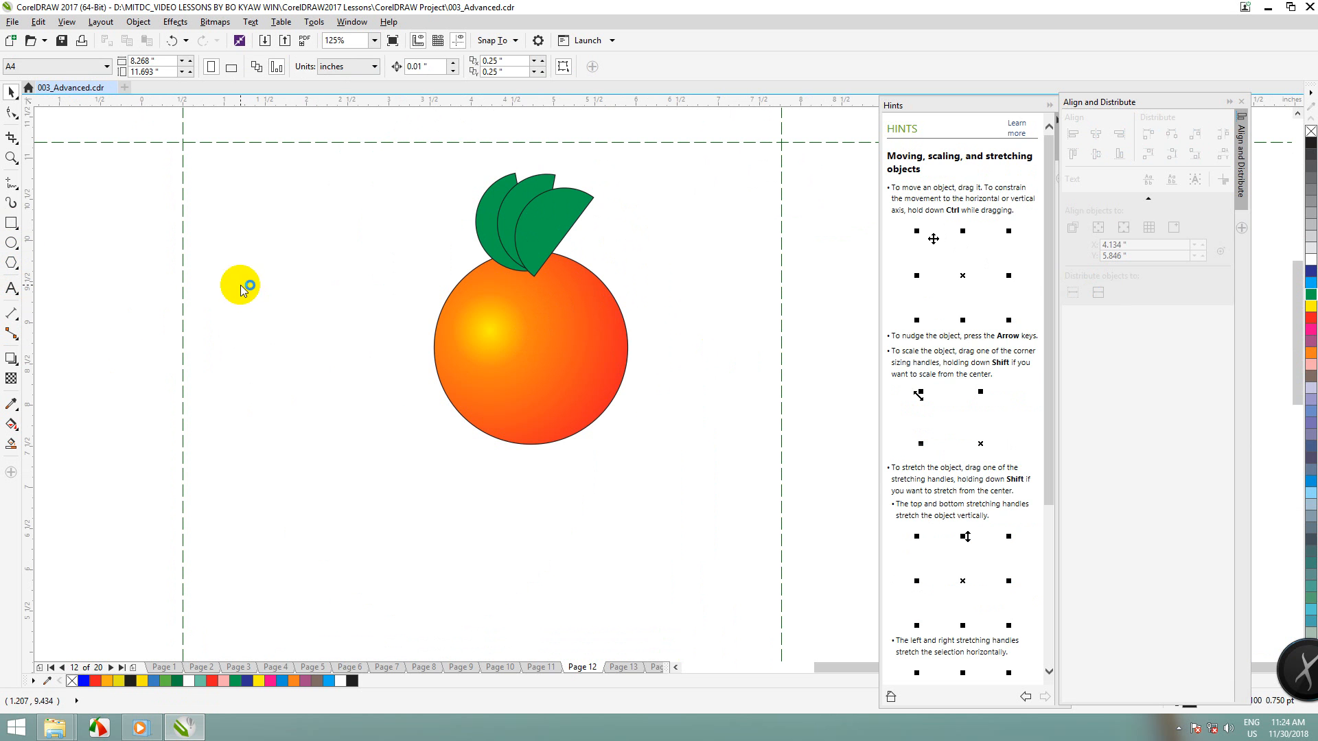
Step: Add artistic text reading "Designer" followed by the designer's full name, and place it centered just below the sphere
{"action": "key", "text": "F8"}
{"action": "left_click", "coordinate": [446, 483]}
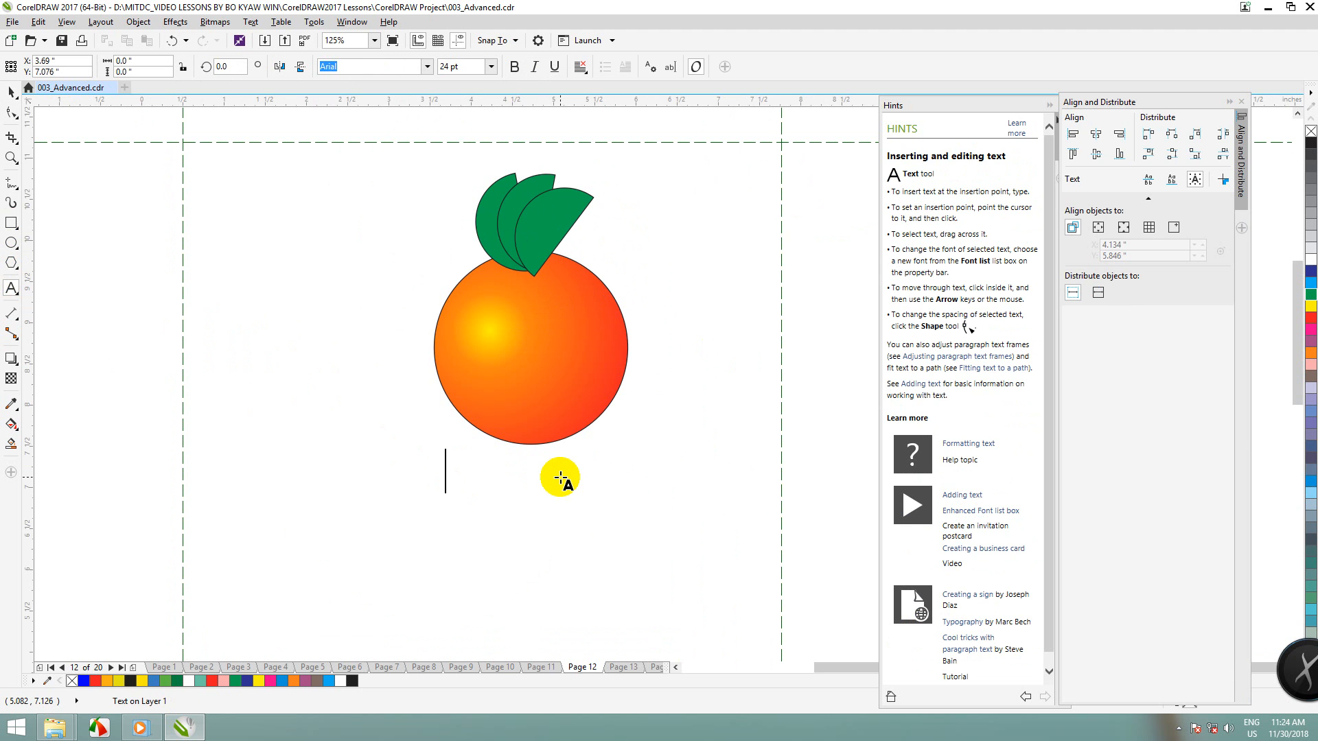
{"action": "type", "text": "Designer Ko Bo Kyaw Win"}
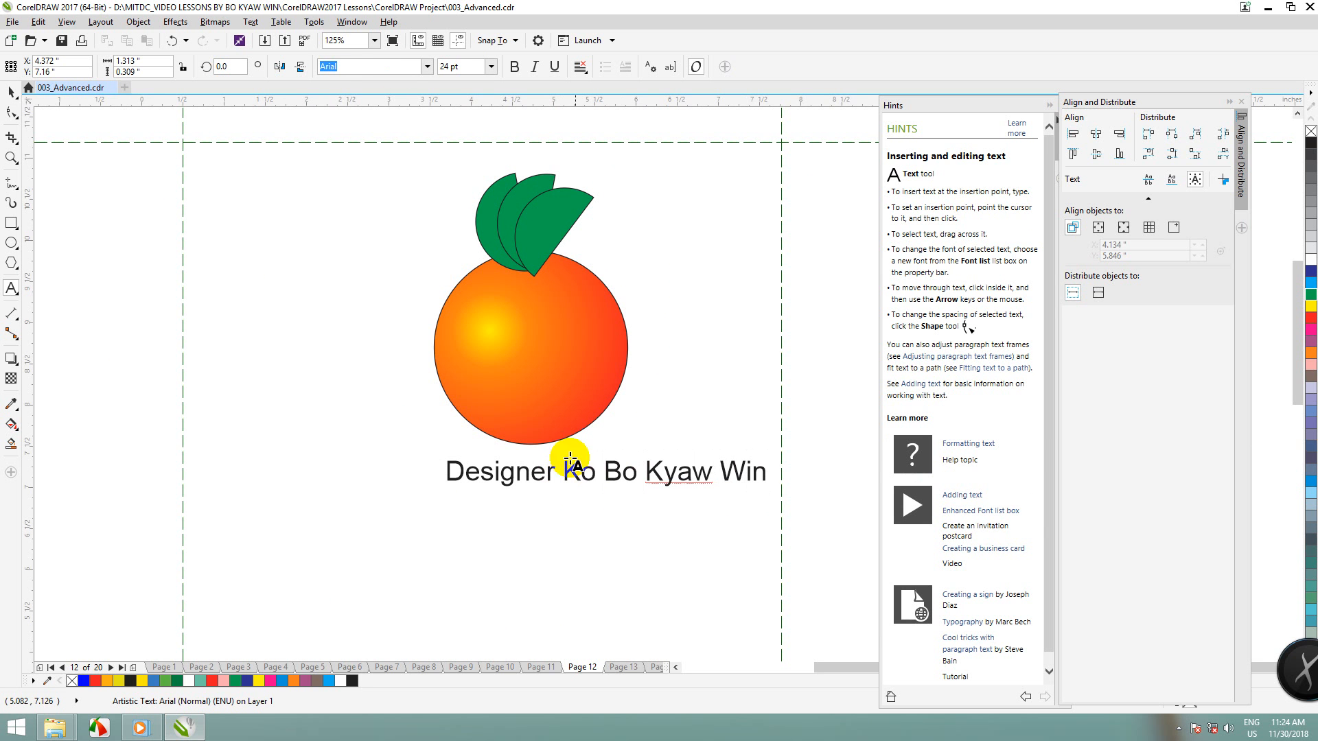
{"action": "left_click", "coordinate": [11, 92]}
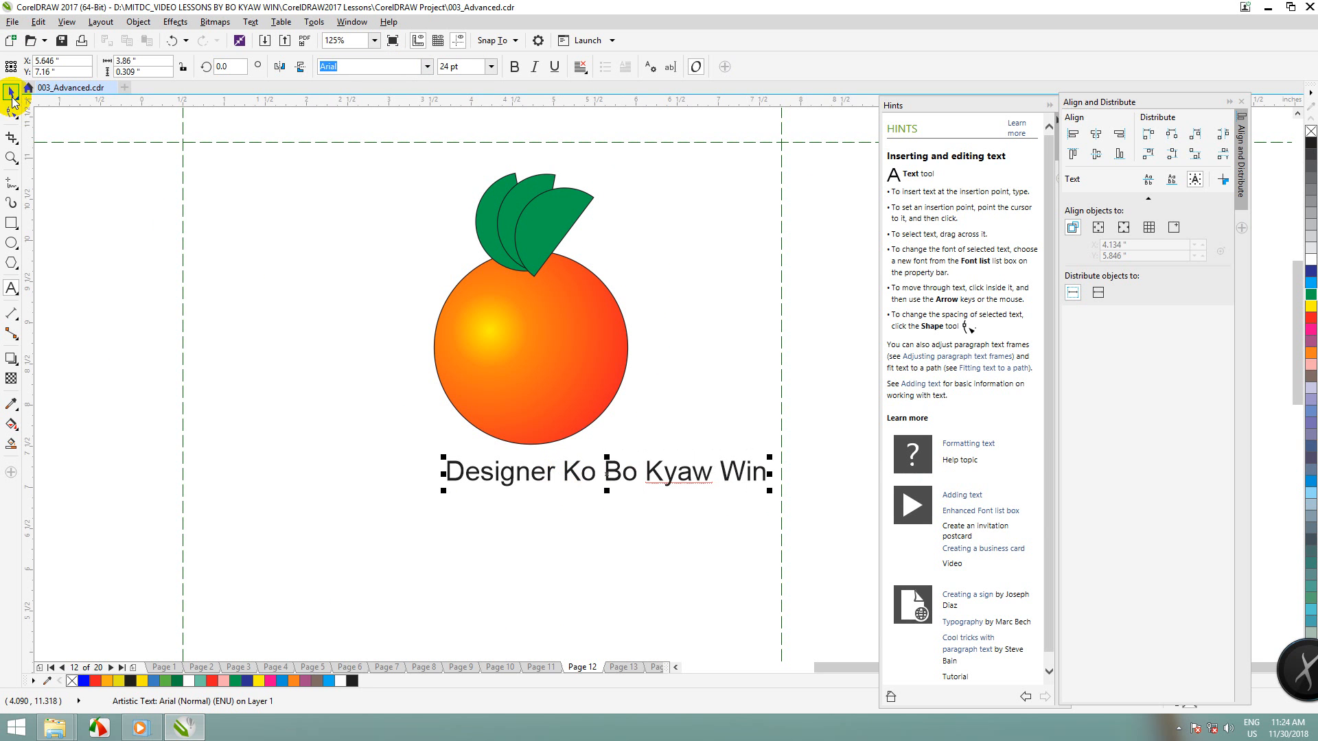
{"action": "left_click_drag", "start_coordinate": [669, 470], "coordinate": [595, 464]}
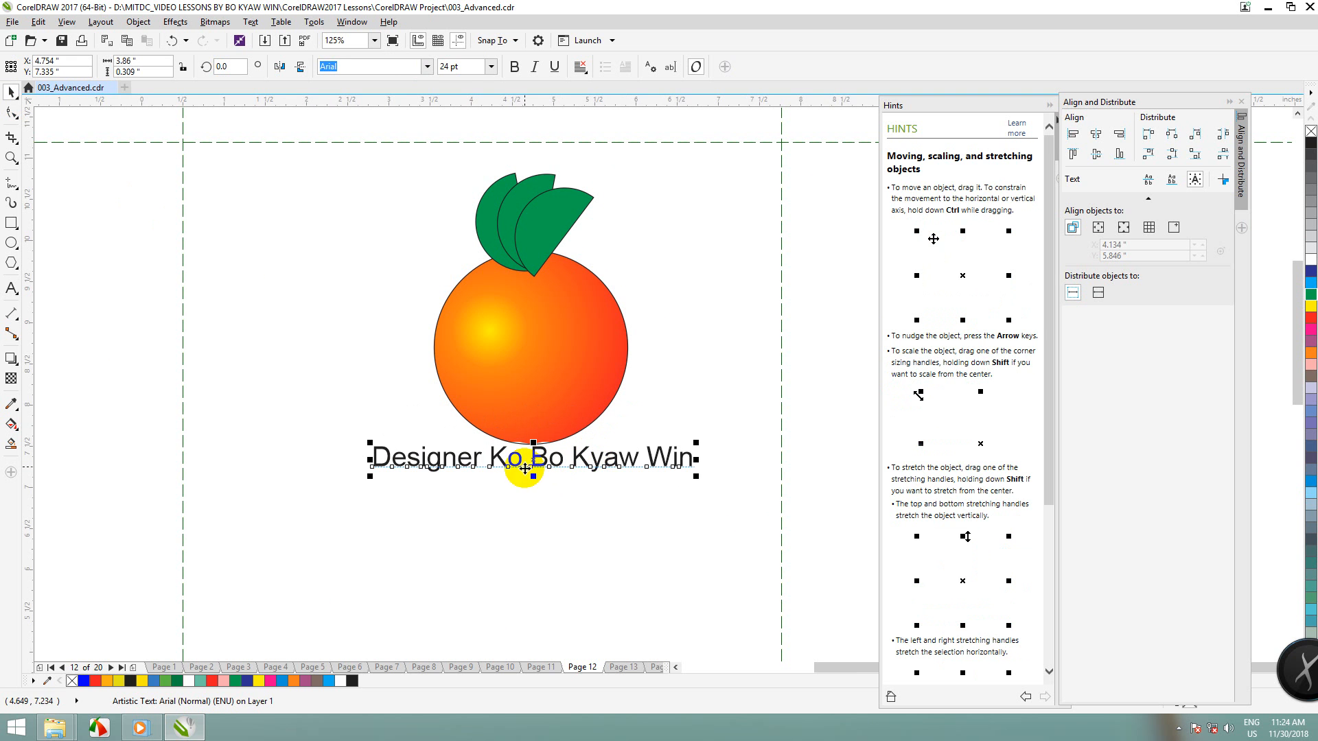
Step: Draw a rectangle about 4.88 by 0.73 inches around the text and fill it with light blue
{"action": "left_click_drag", "start_coordinate": [11, 223], "coordinate": [41, 223]}
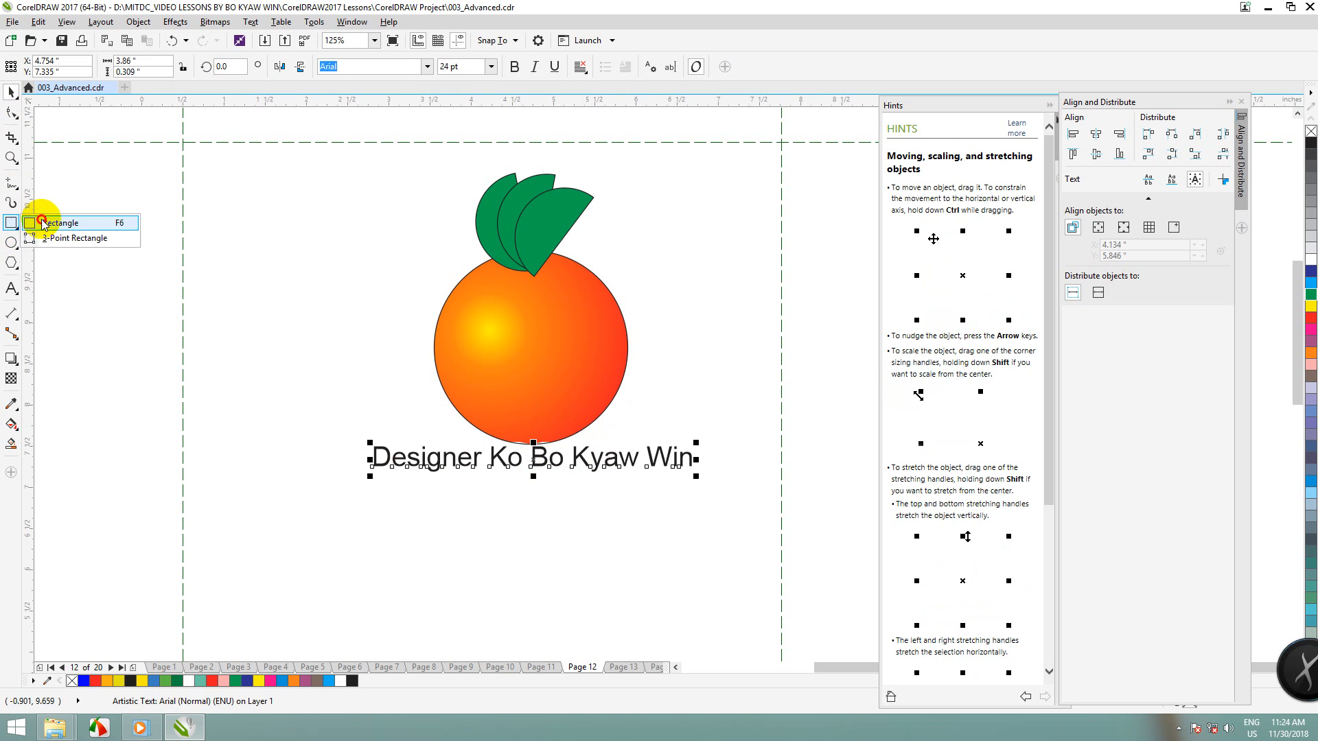
{"action": "left_click_drag", "start_coordinate": [318, 429], "coordinate": [719, 490]}
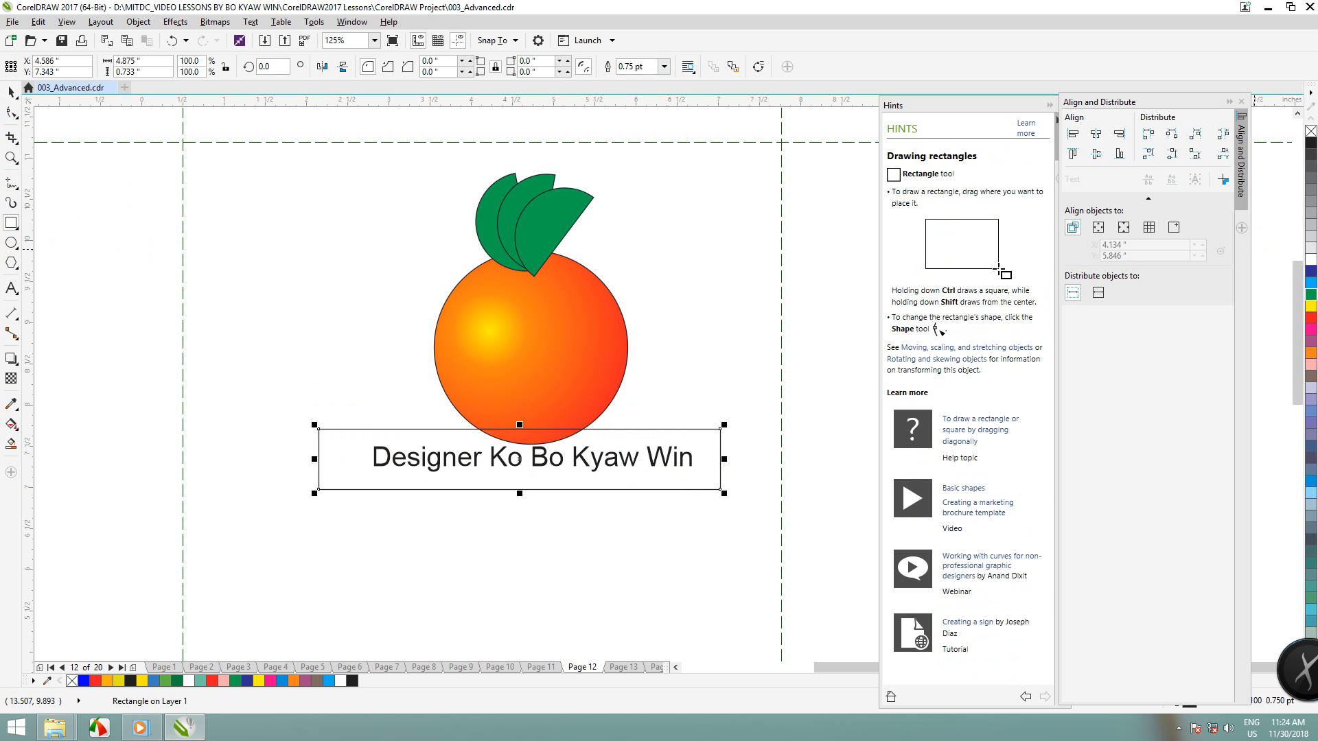
{"action": "left_click", "coordinate": [1309, 284]}
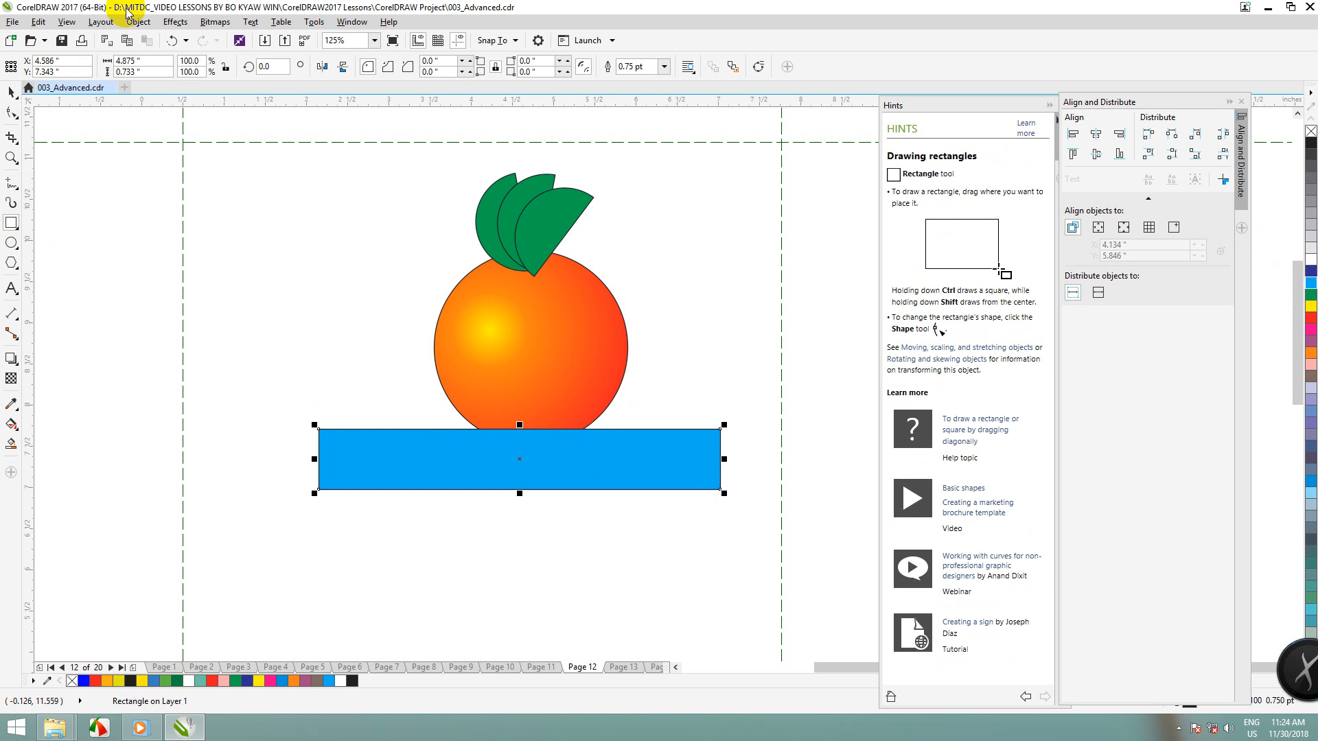
Step: Send the blue rectangle to the back of the page, behind the text and the sphere
{"action": "left_click", "coordinate": [137, 23]}
{"action": "mouse_move", "coordinate": [285, 193]}
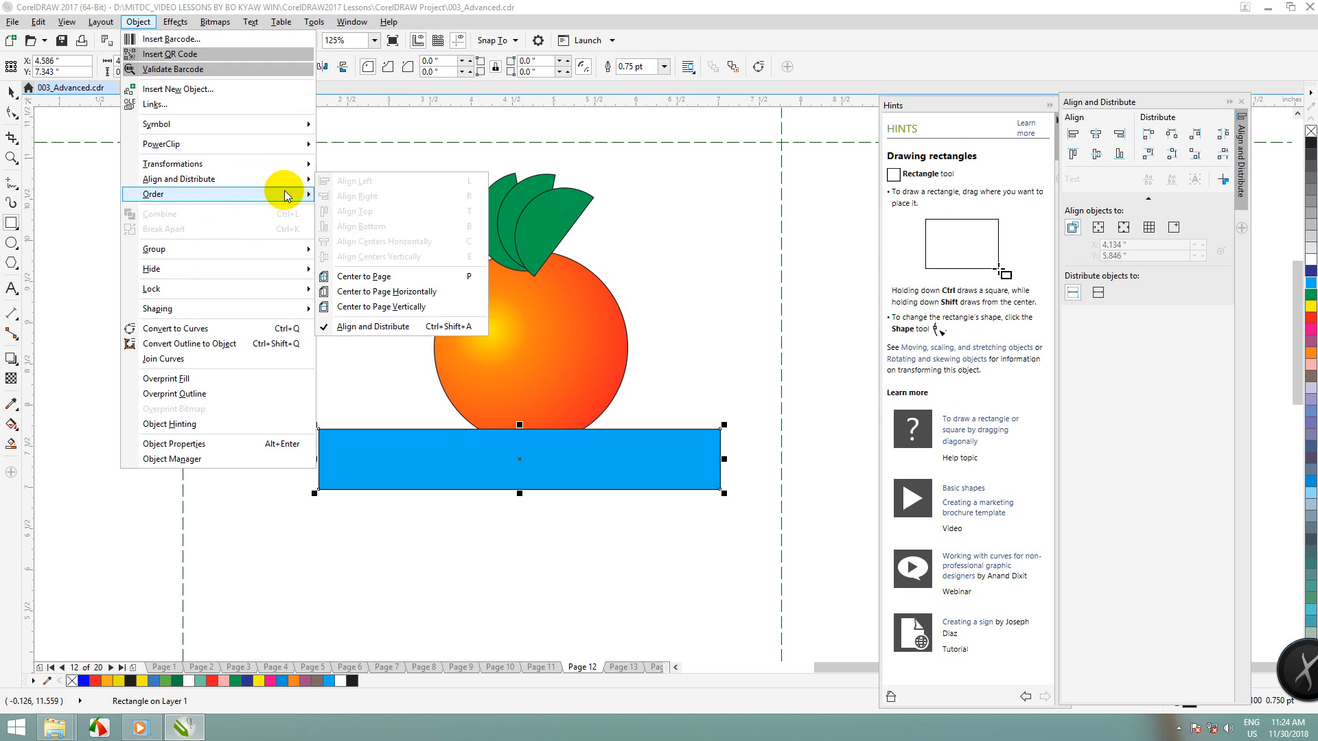
{"action": "left_click", "coordinate": [347, 212]}
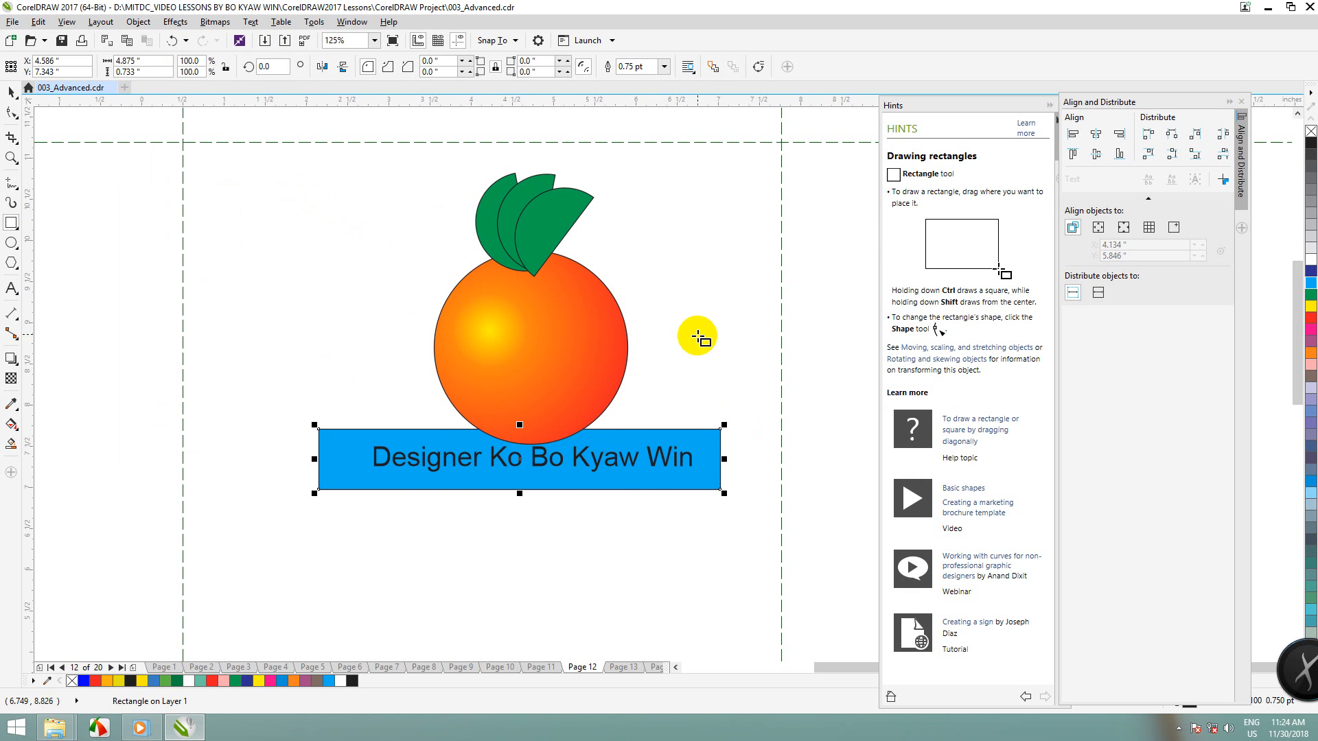
{"action": "scroll", "coordinate": [705, 310], "scroll_direction": "down", "scroll_amount": 2}
{"action": "scroll", "coordinate": [706, 311], "scroll_direction": "up", "scroll_amount": 2}
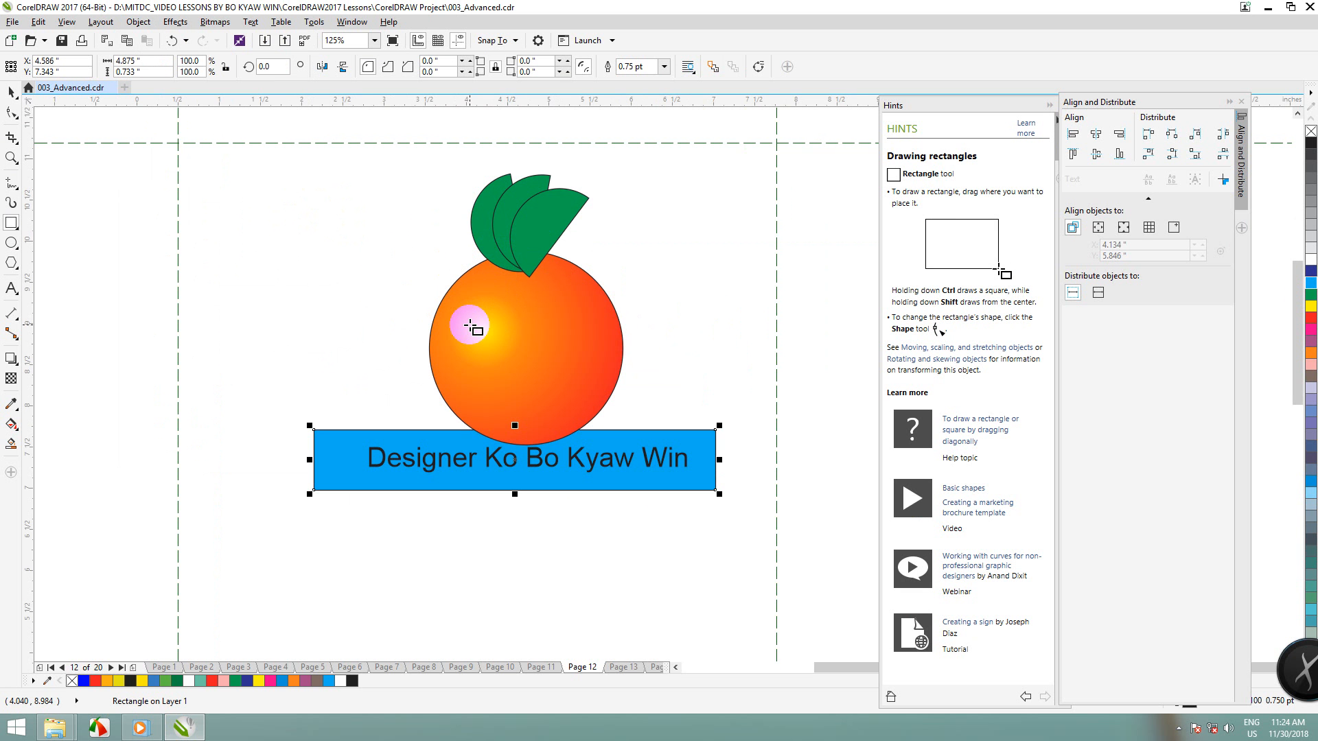
{"action": "left_click", "coordinate": [1268, 7]}
{"action": "left_click", "coordinate": [1243, 10]}
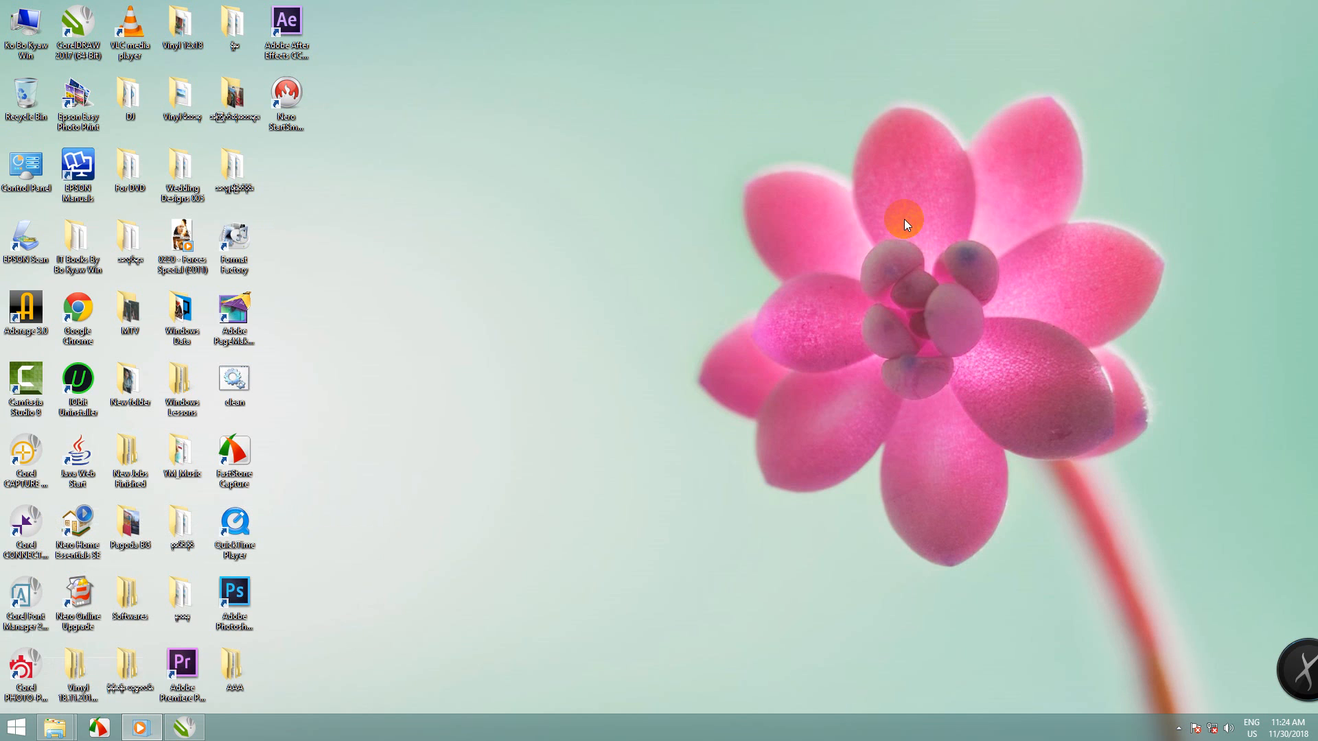